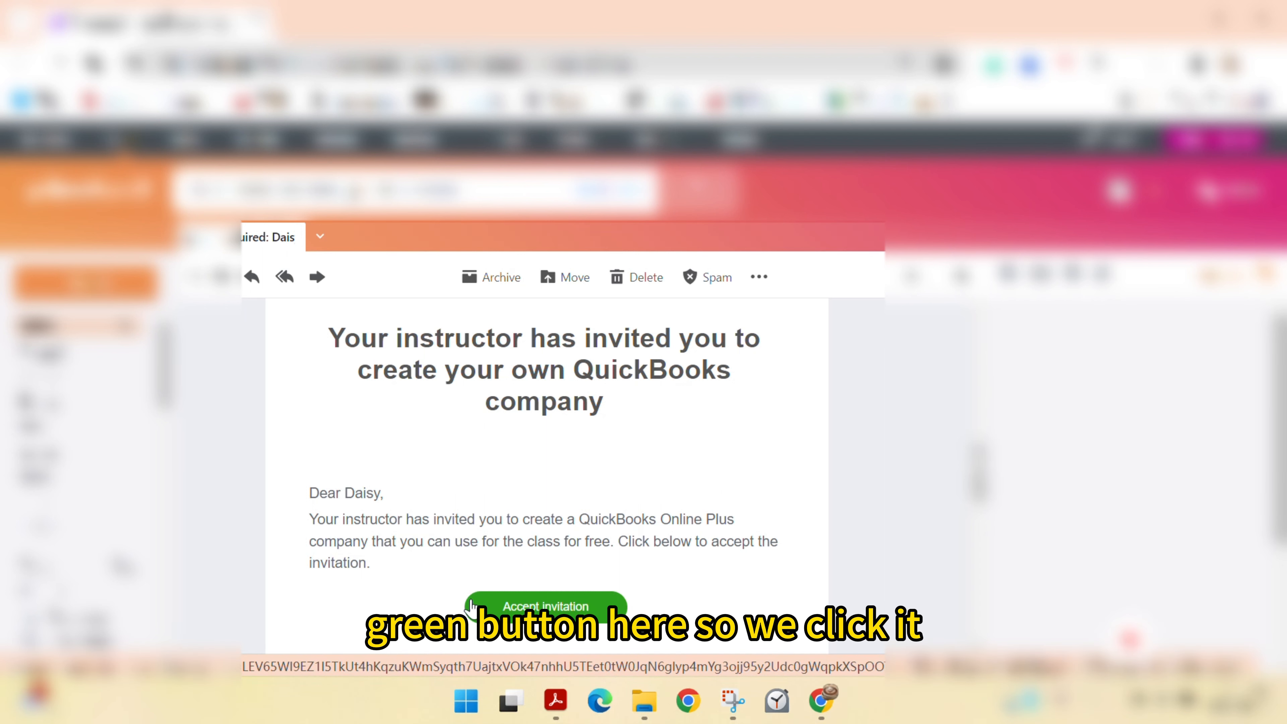
Accept the instructor's invitation to create a QuickBooks company and review the fields of the Intuit account sign-up form.
{"action": "left_click", "coordinate": [560, 617]}
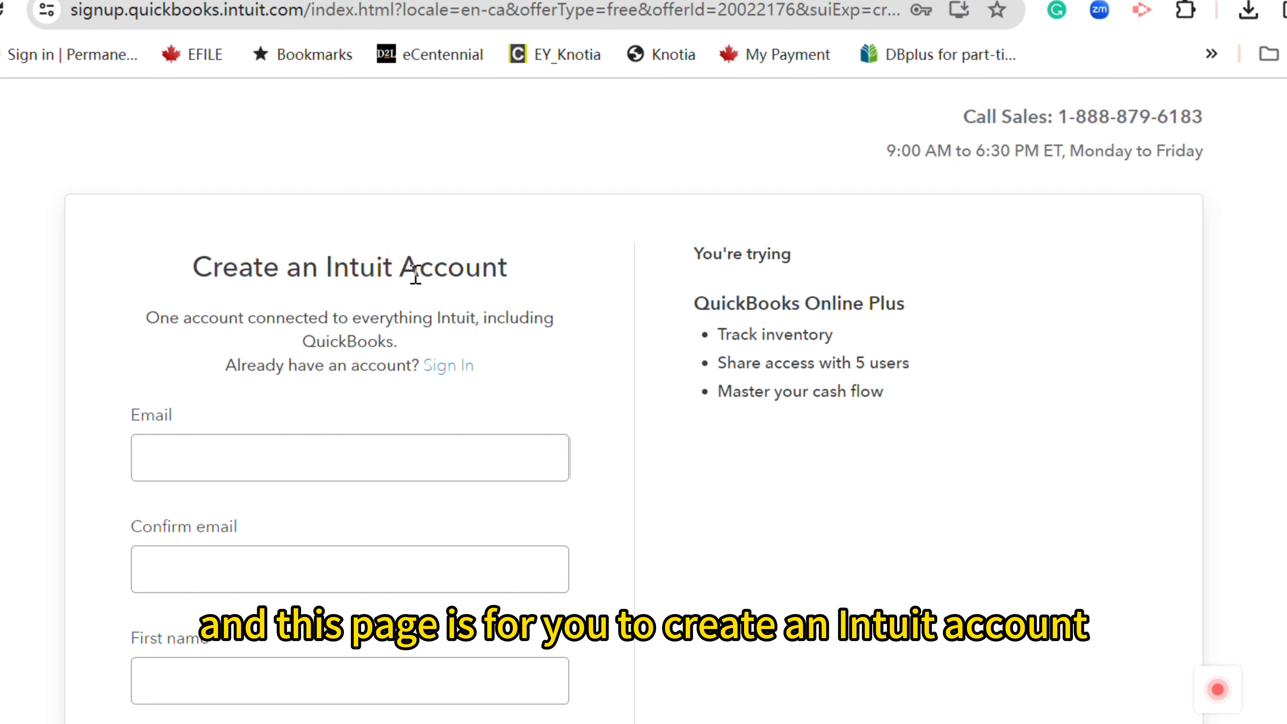
{"action": "left_click", "coordinate": [405, 474]}
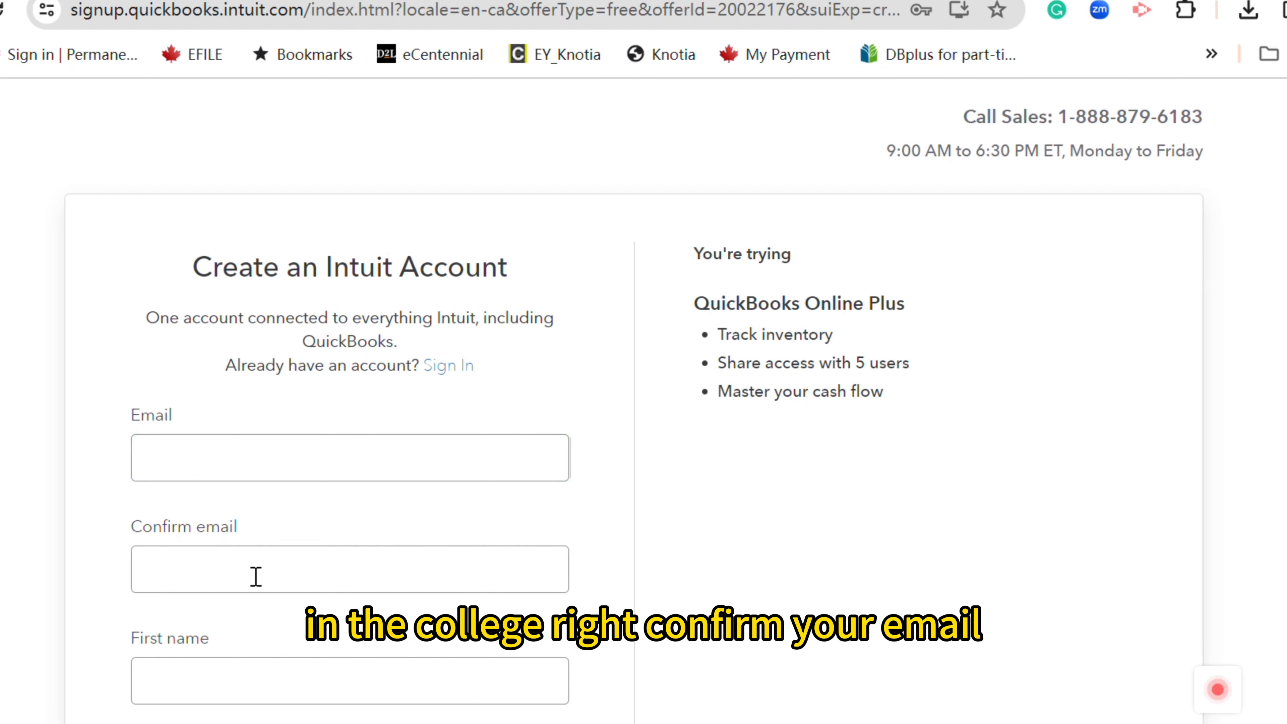
{"action": "scroll", "coordinate": [643, 400], "scroll_direction": "down", "scroll_amount": 6}
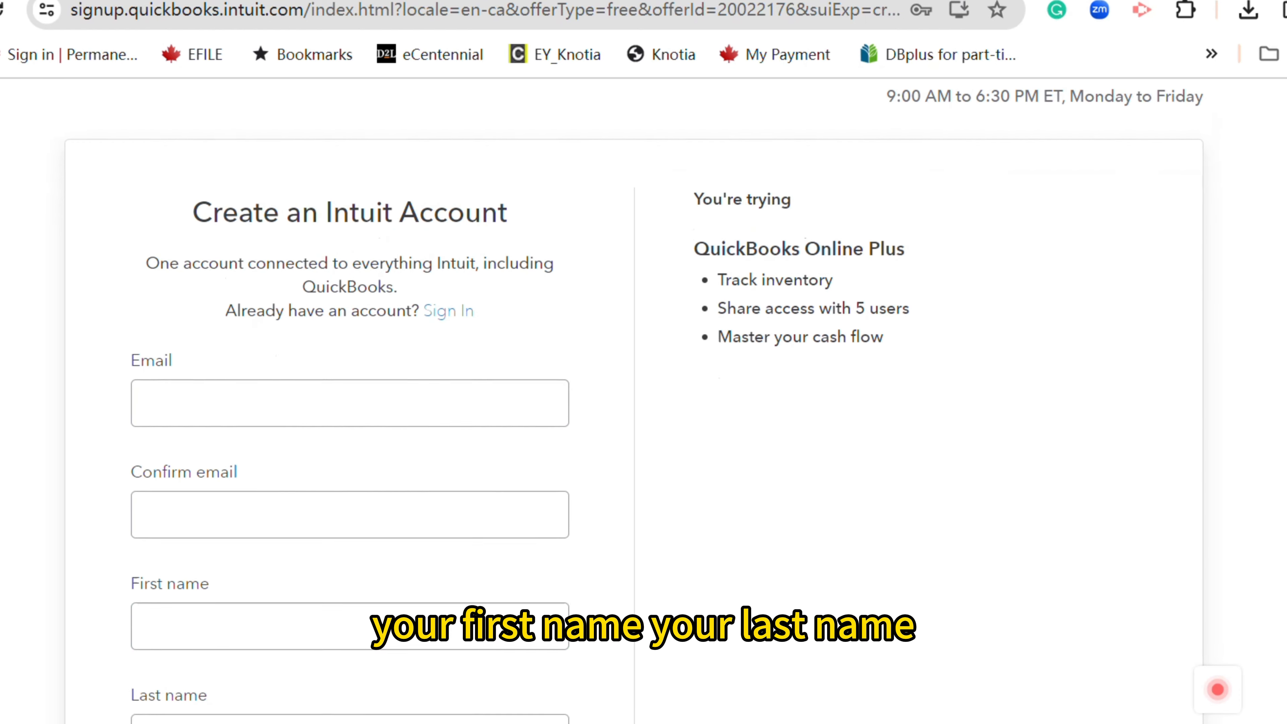
{"action": "scroll", "coordinate": [643, 400], "scroll_direction": "down", "scroll_amount": 2}
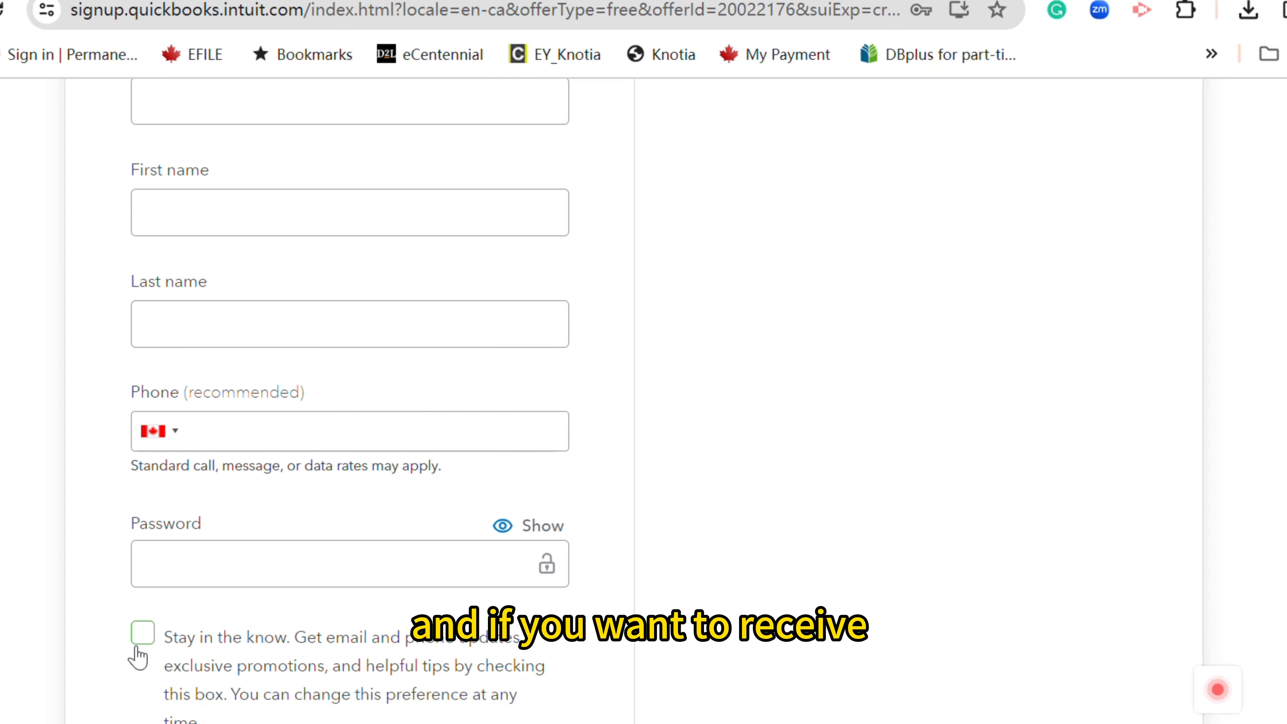
{"action": "scroll", "coordinate": [1149, 506], "scroll_direction": "down", "scroll_amount": 2}
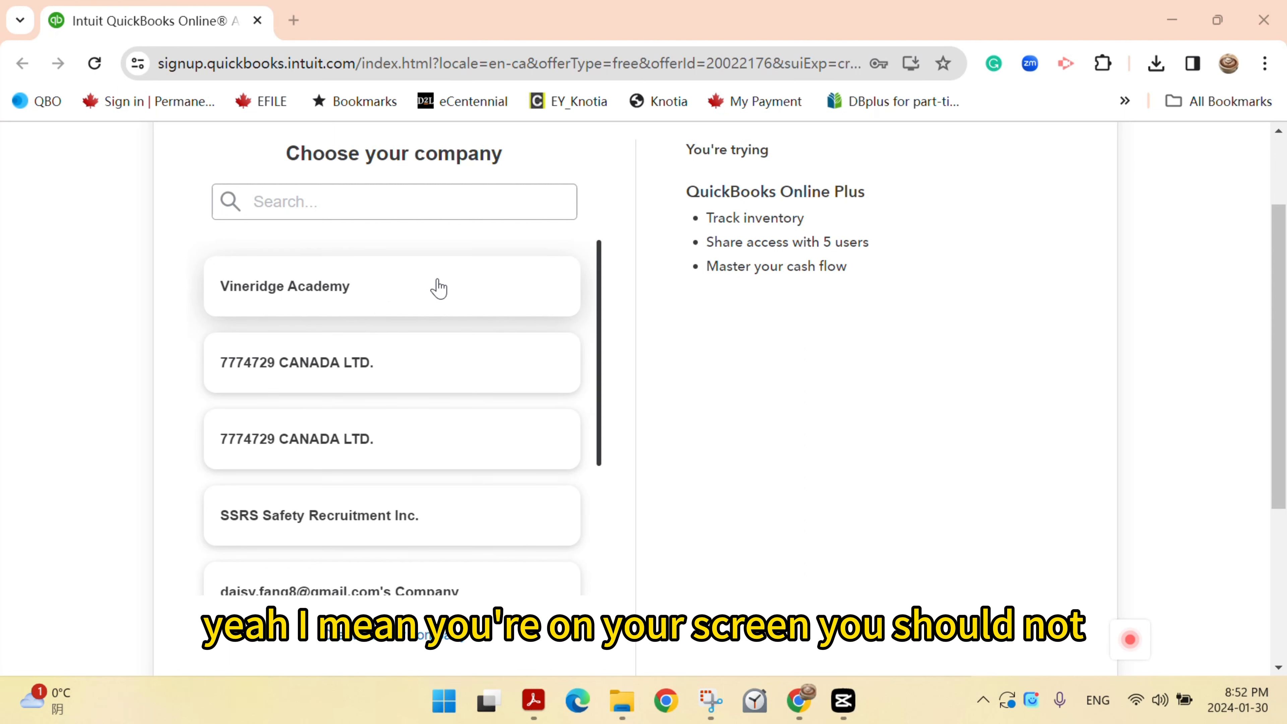
Choose to create a new company rather than an existing one and proceed past the setup welcome page.
{"action": "left_click", "coordinate": [421, 204]}
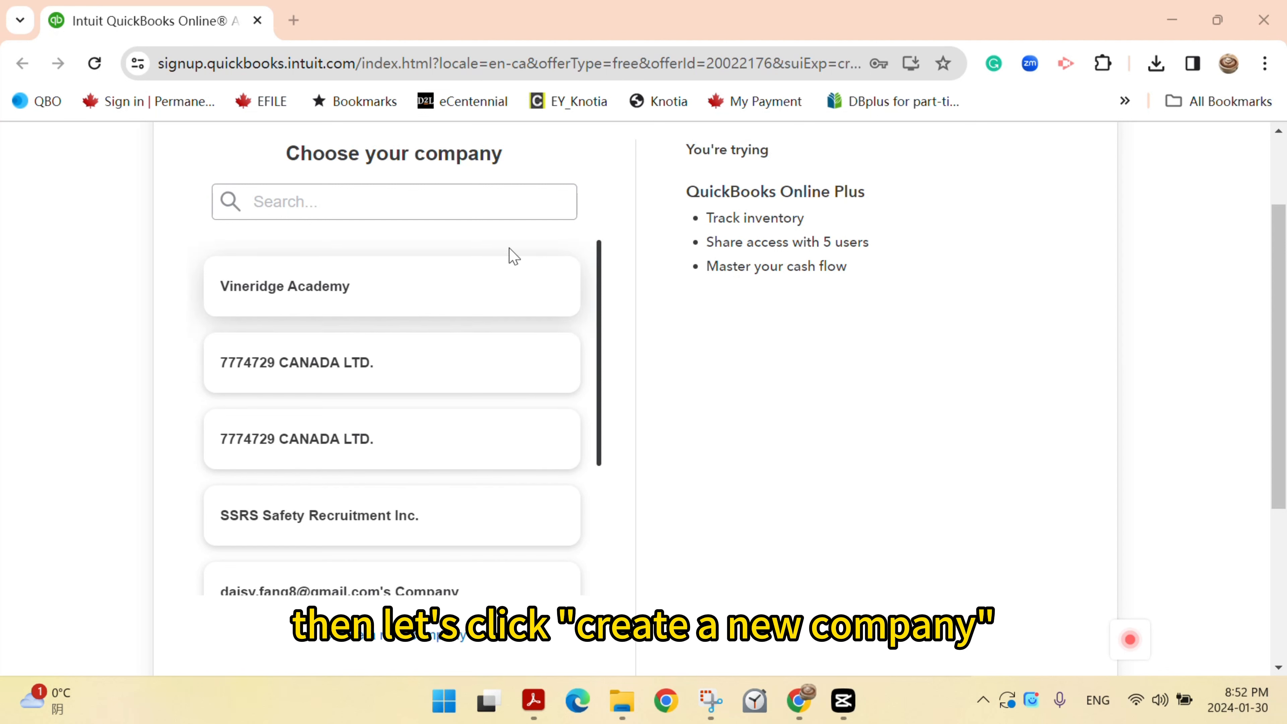
{"action": "left_click", "coordinate": [399, 640]}
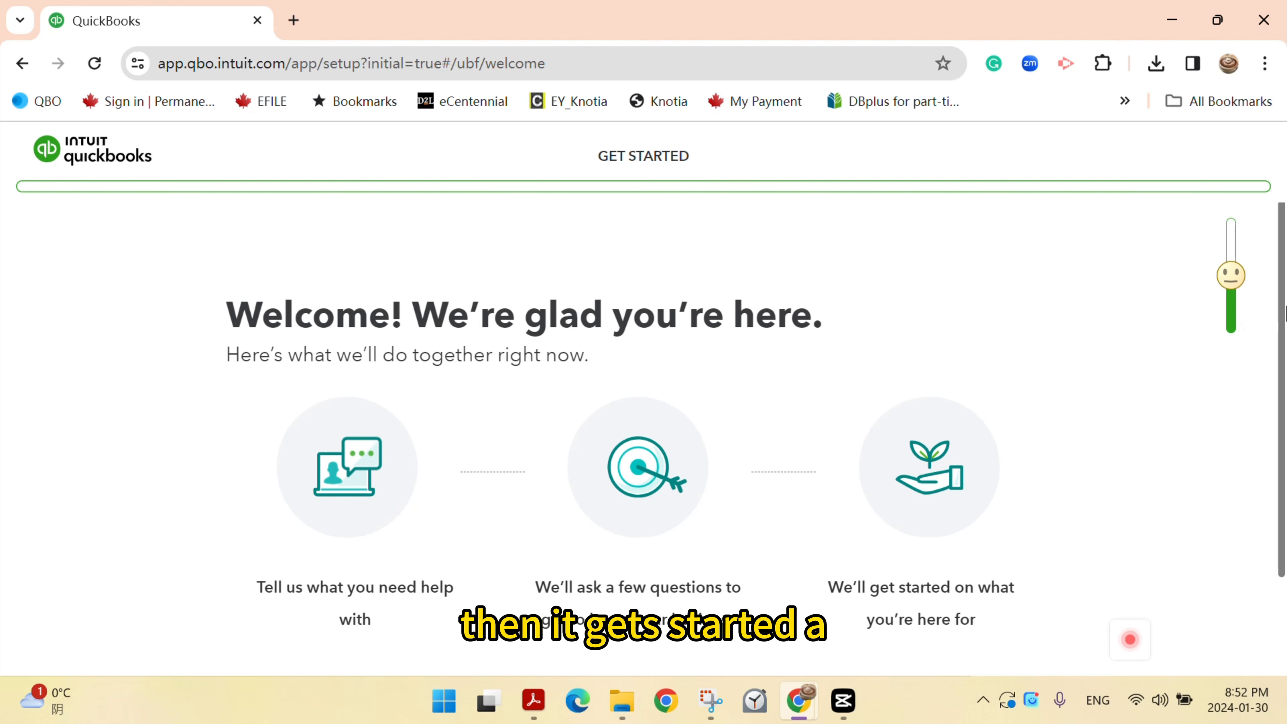
{"action": "scroll", "coordinate": [1267, 396], "scroll_direction": "down", "scroll_amount": 2}
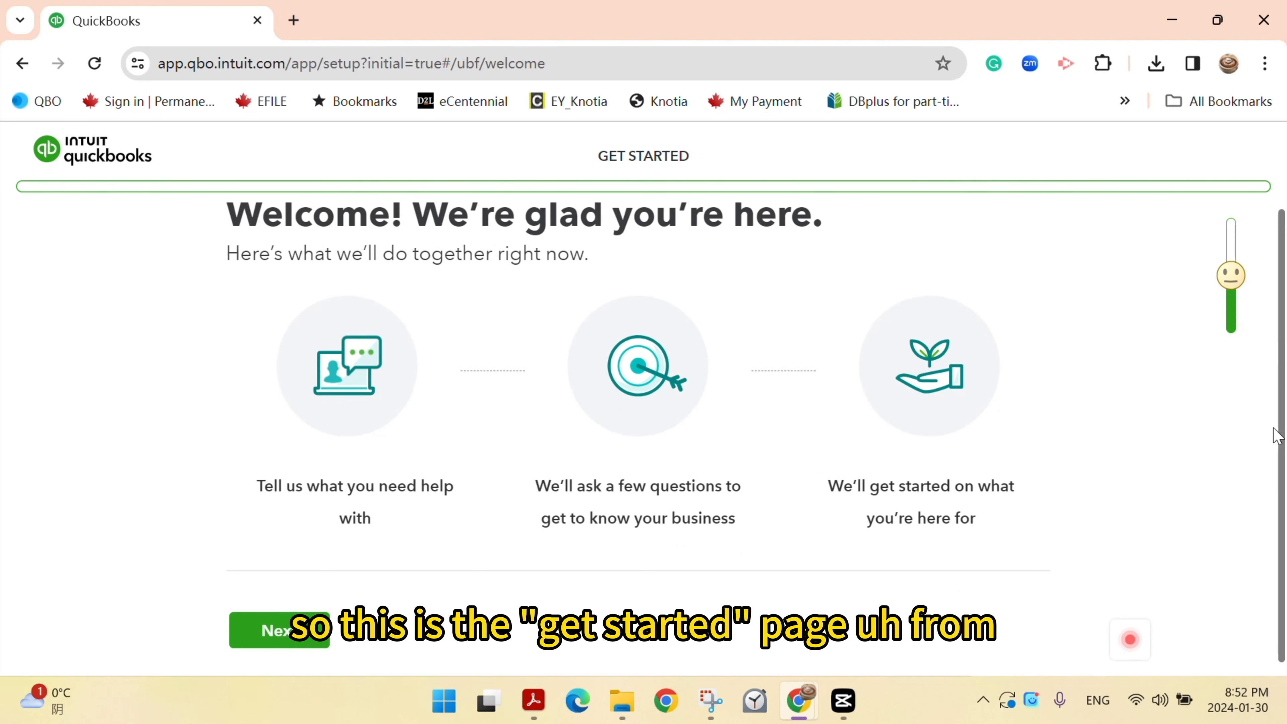
{"action": "scroll", "coordinate": [1277, 406], "scroll_direction": "up", "scroll_amount": 1}
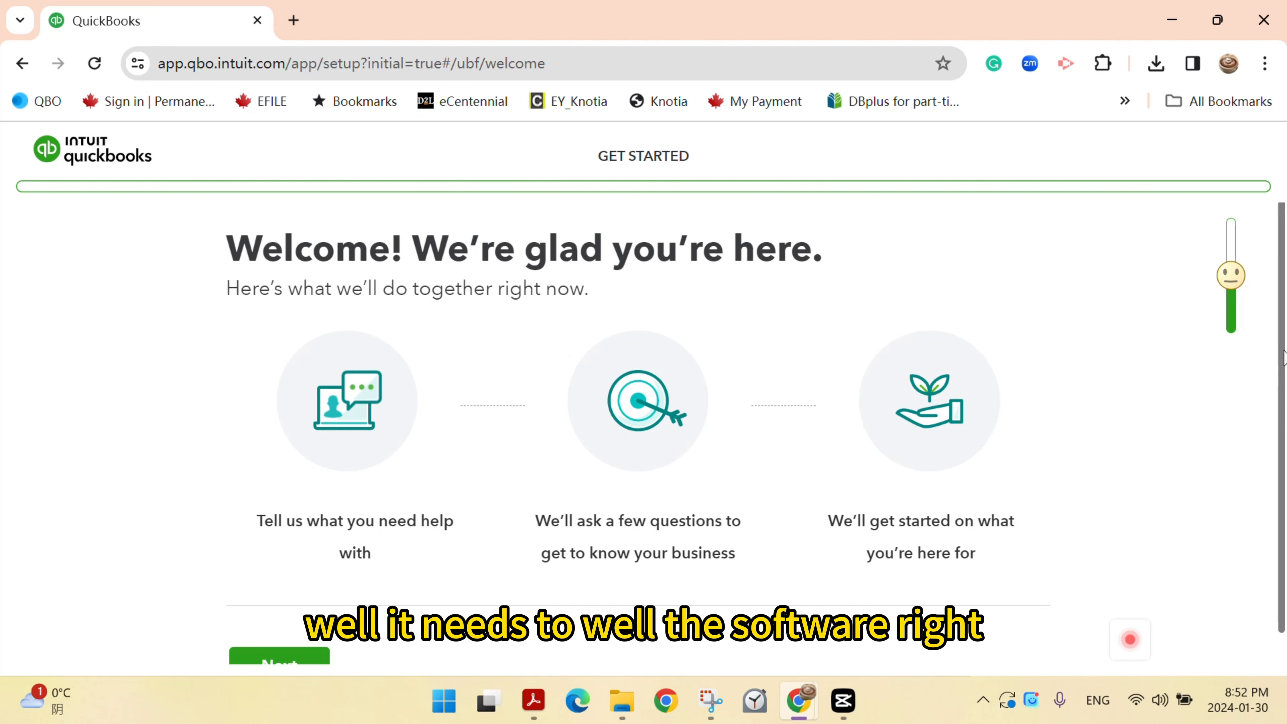
{"action": "scroll", "coordinate": [1261, 426], "scroll_direction": "down", "scroll_amount": 1}
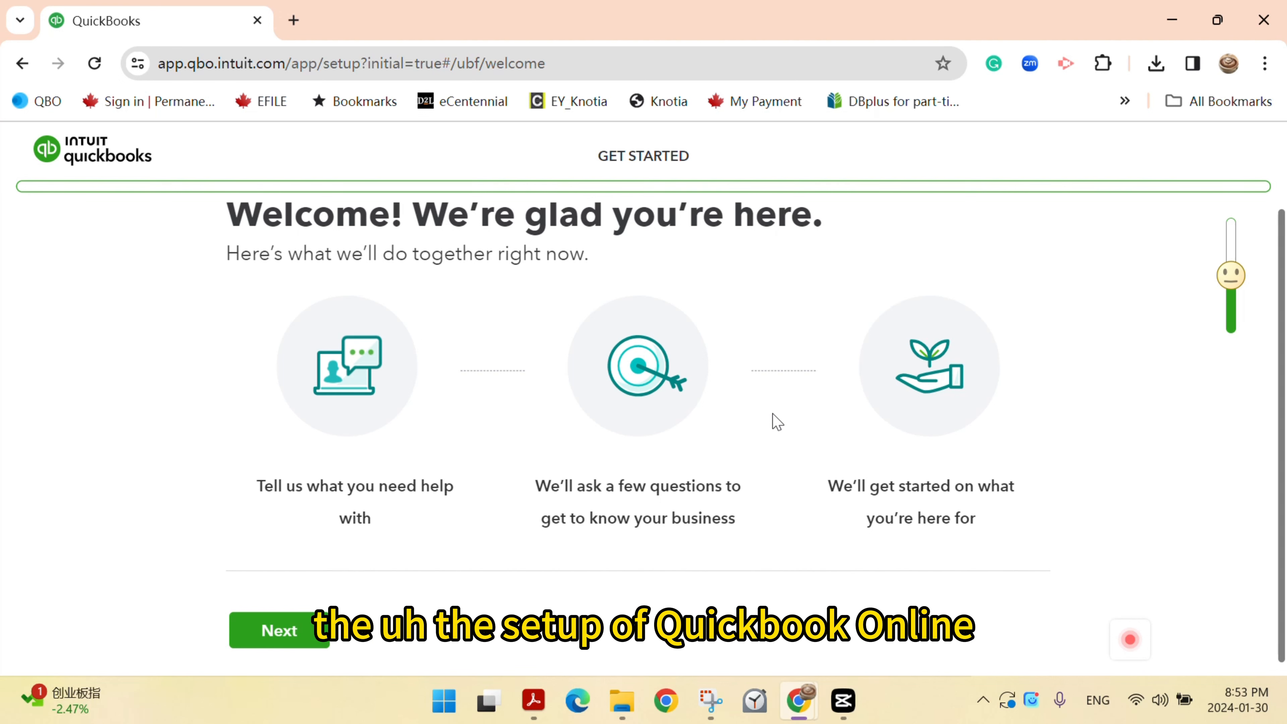
{"action": "left_click", "coordinate": [301, 637]}
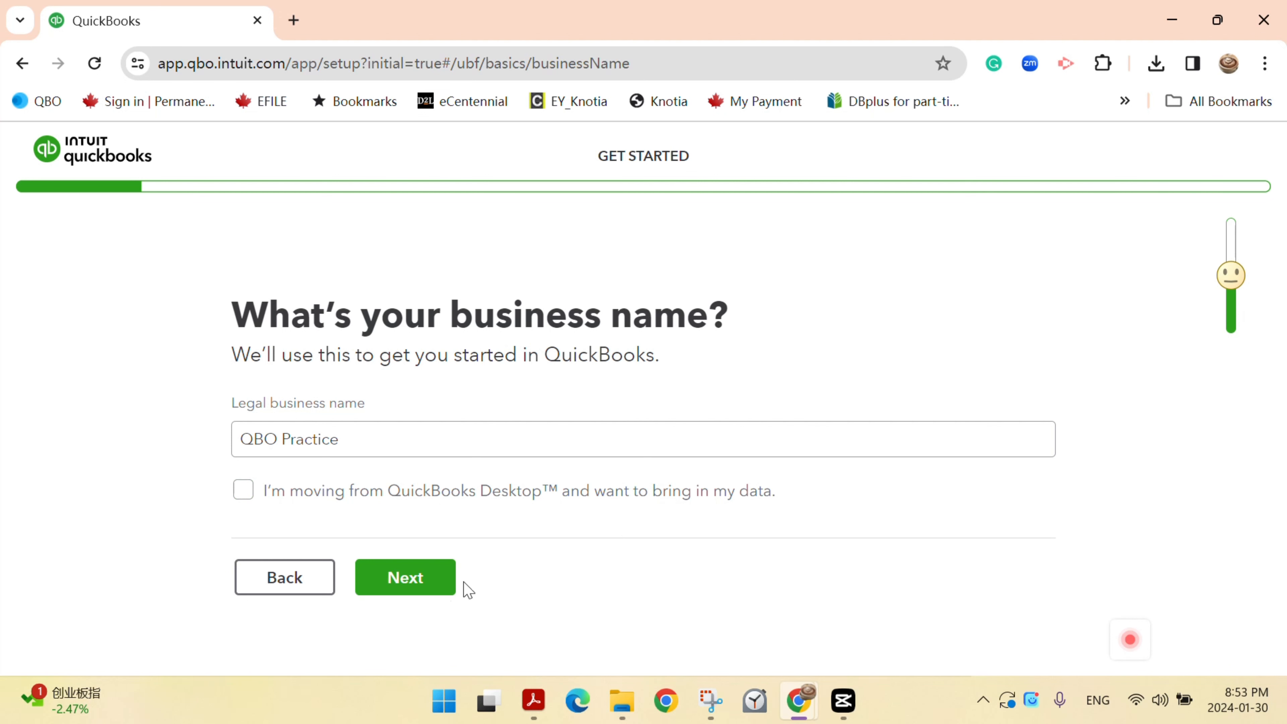
Continue with QBO Practice as the legal business name and set the industry to Malt manufacturing.
{"action": "left_click", "coordinate": [415, 587]}
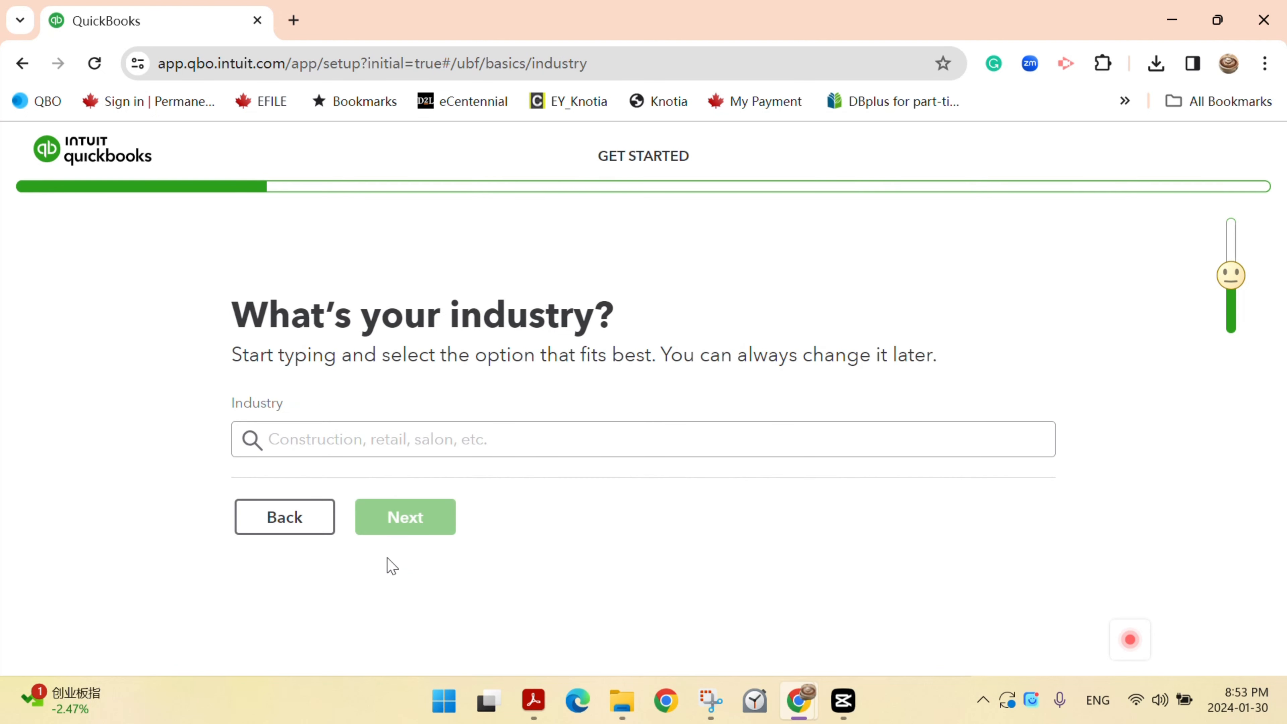
{"action": "left_click", "coordinate": [327, 444]}
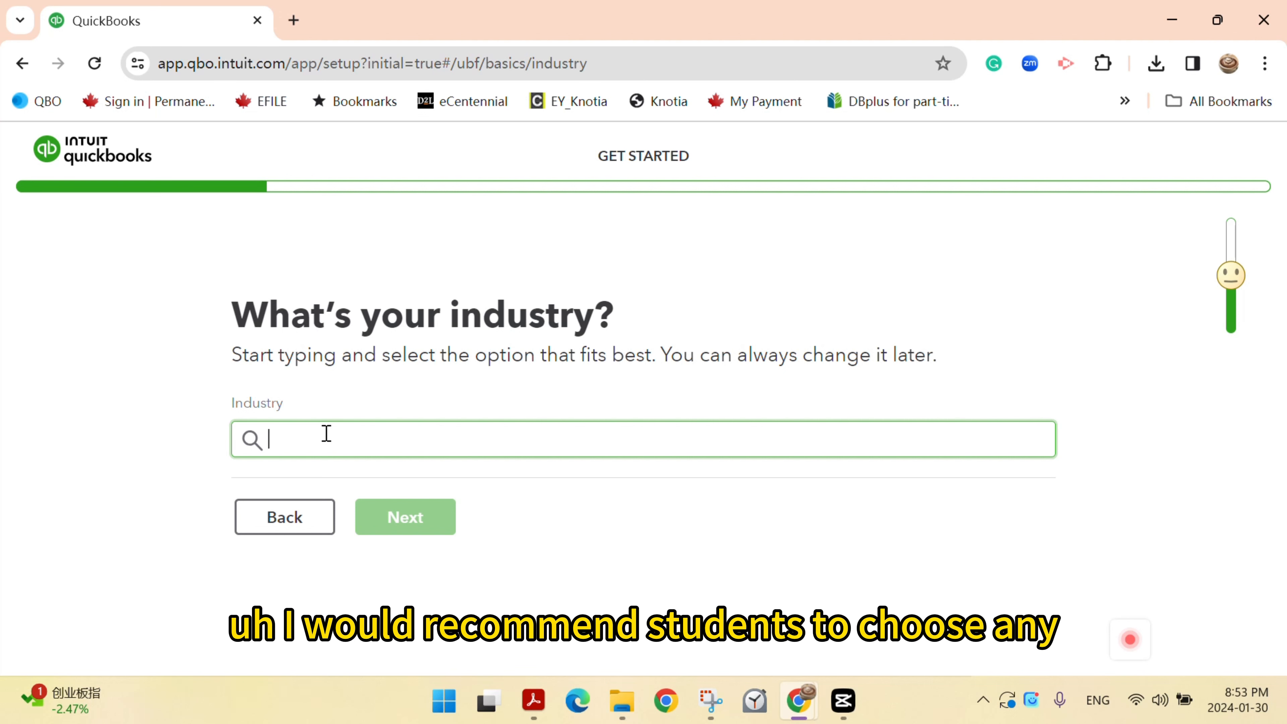
{"action": "type", "text": "manu"}
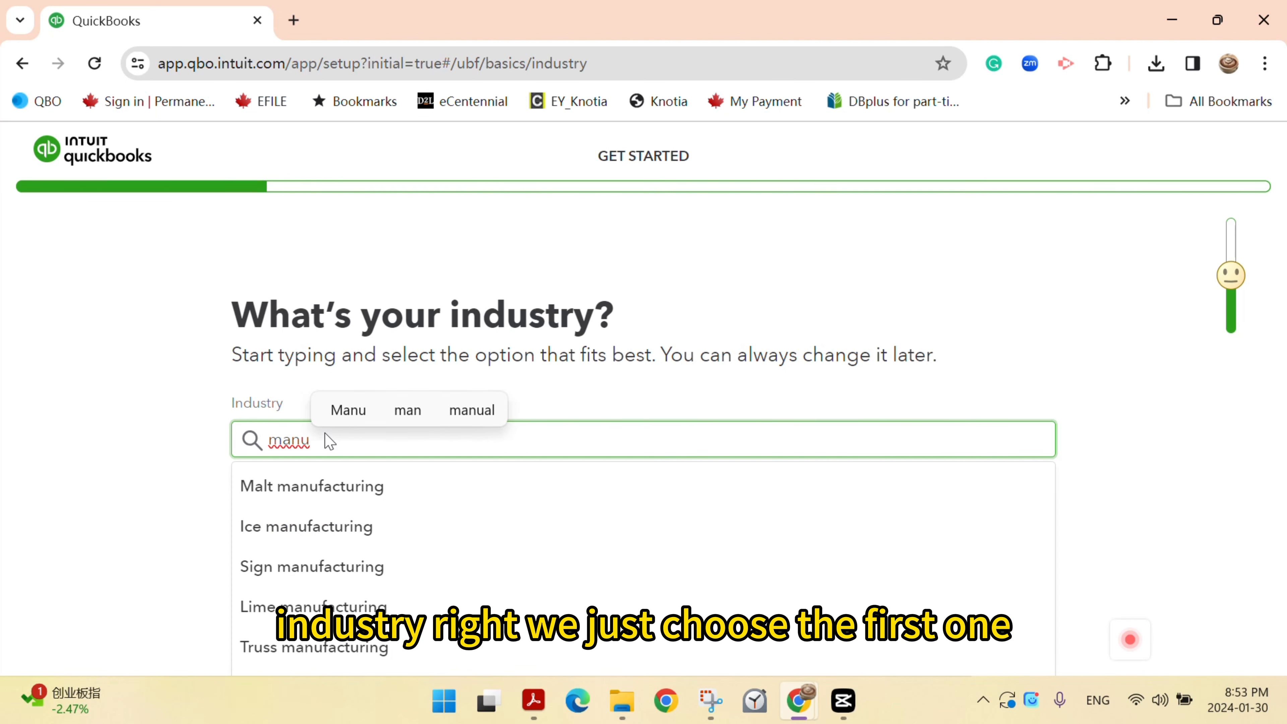
{"action": "left_click", "coordinate": [322, 488]}
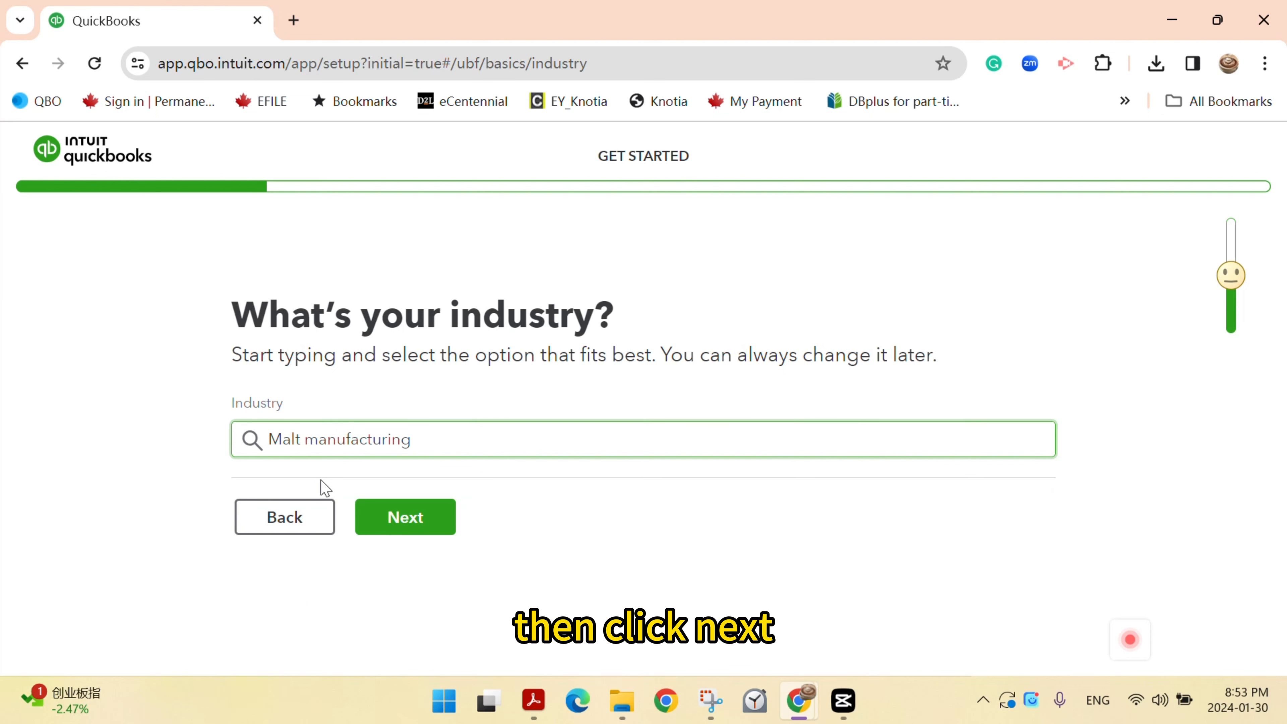
{"action": "left_click", "coordinate": [410, 518]}
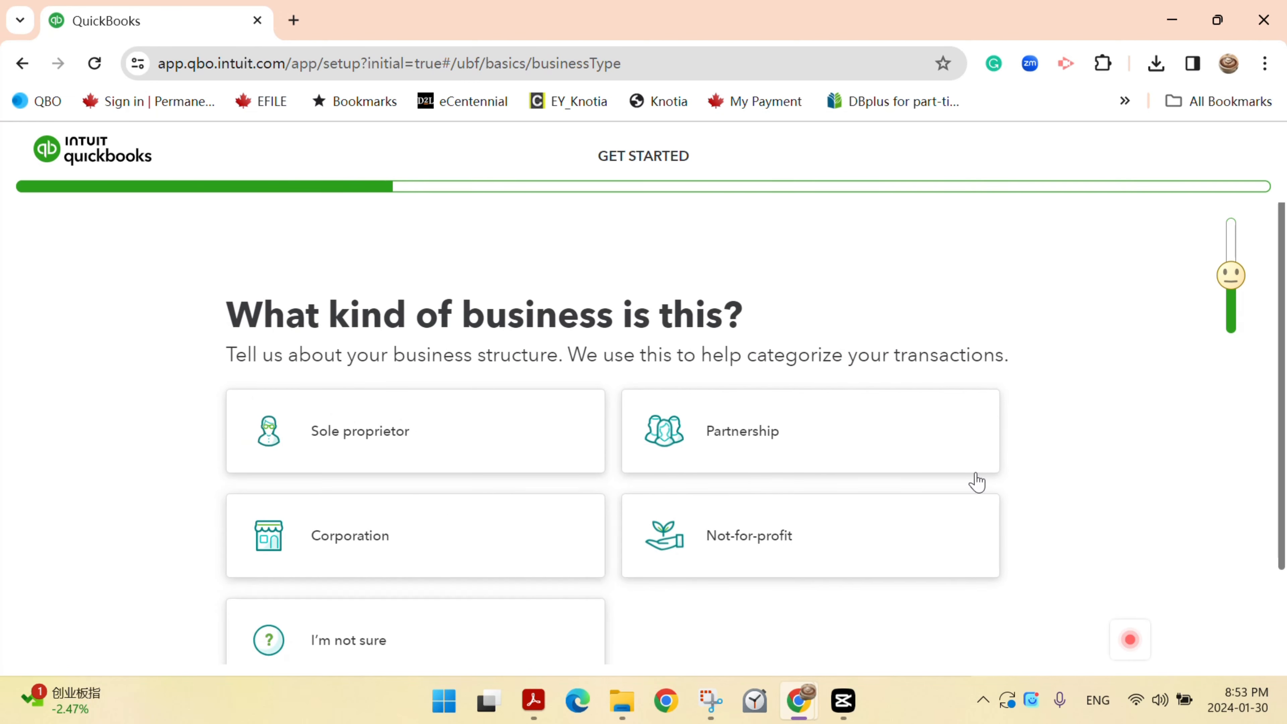
Set the kind of business to Corporation and the main role to Bookkeeper or accountant.
{"action": "scroll", "coordinate": [1283, 385], "scroll_direction": "down", "scroll_amount": 1}
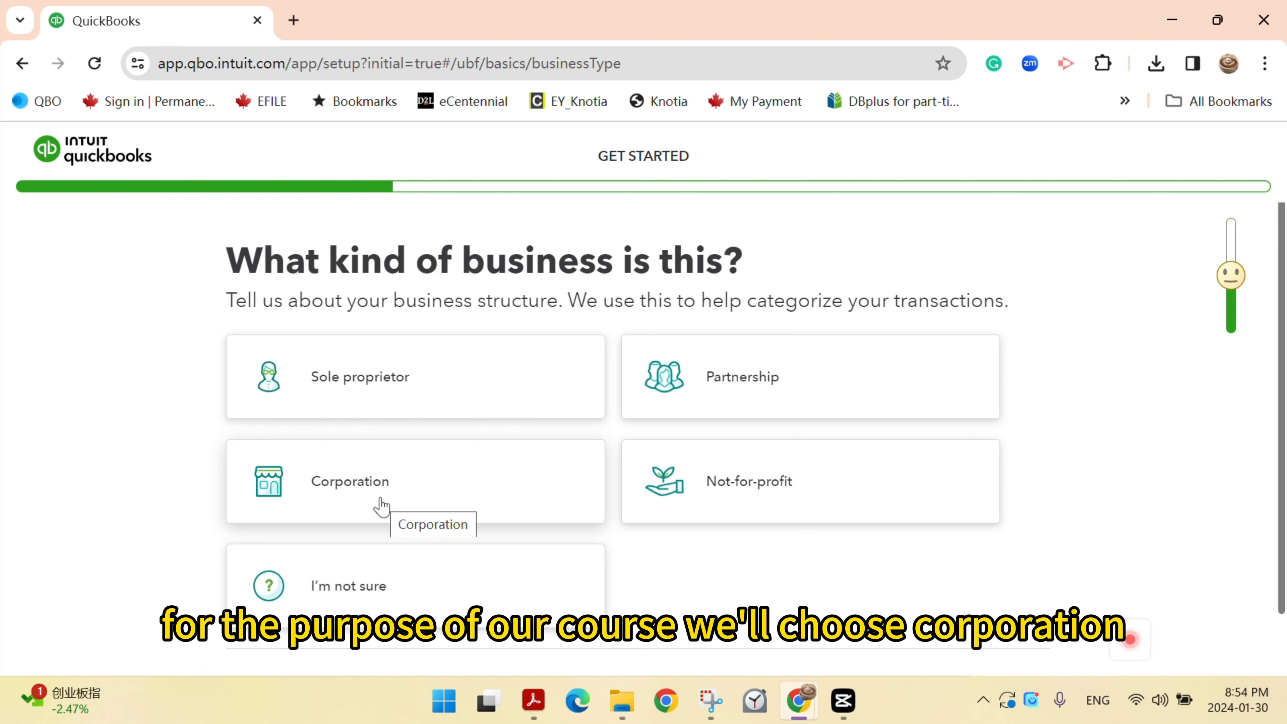
{"action": "left_click", "coordinate": [405, 489]}
{"action": "scroll", "coordinate": [1281, 441], "scroll_direction": "down", "scroll_amount": 1}
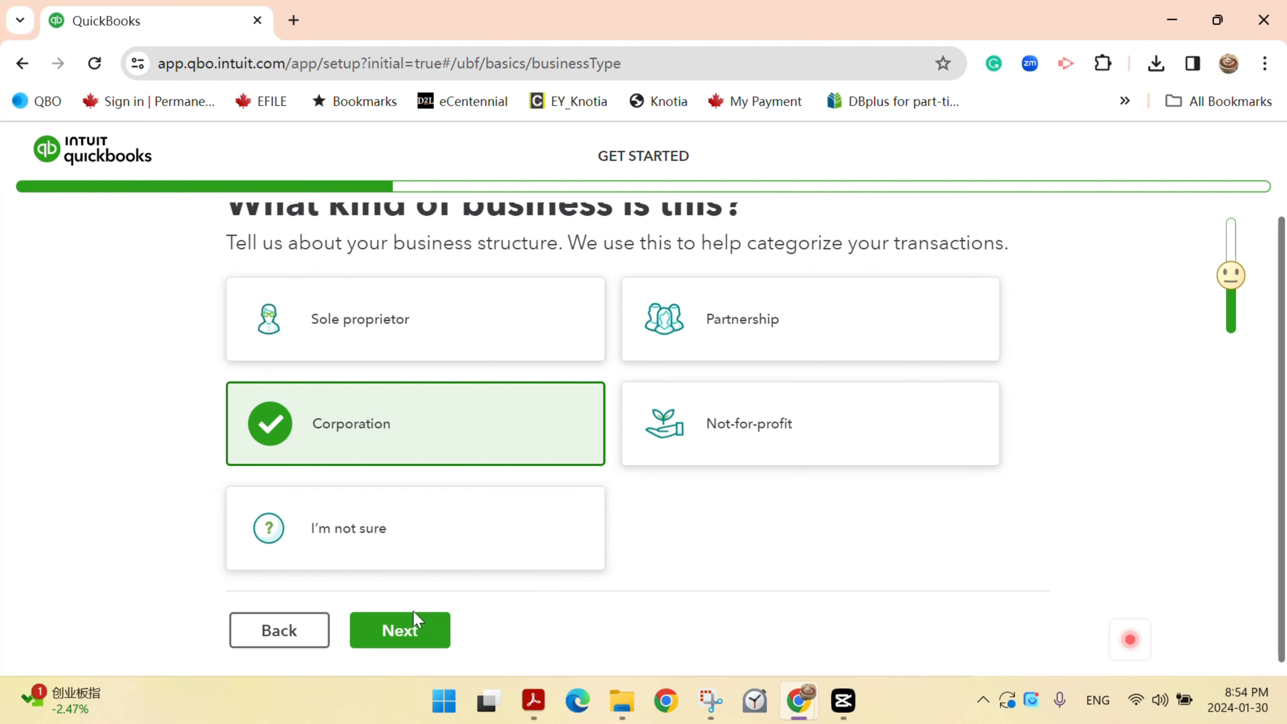
{"action": "left_click", "coordinate": [412, 630]}
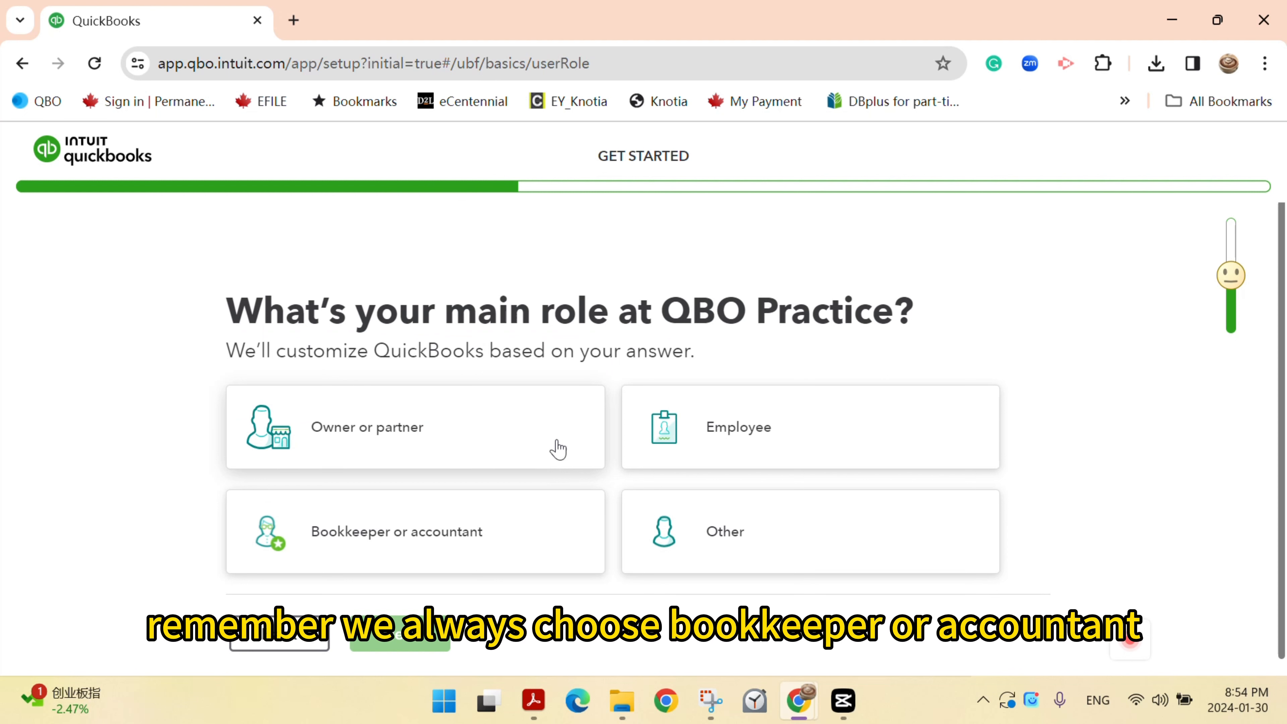
{"action": "left_click", "coordinate": [538, 535]}
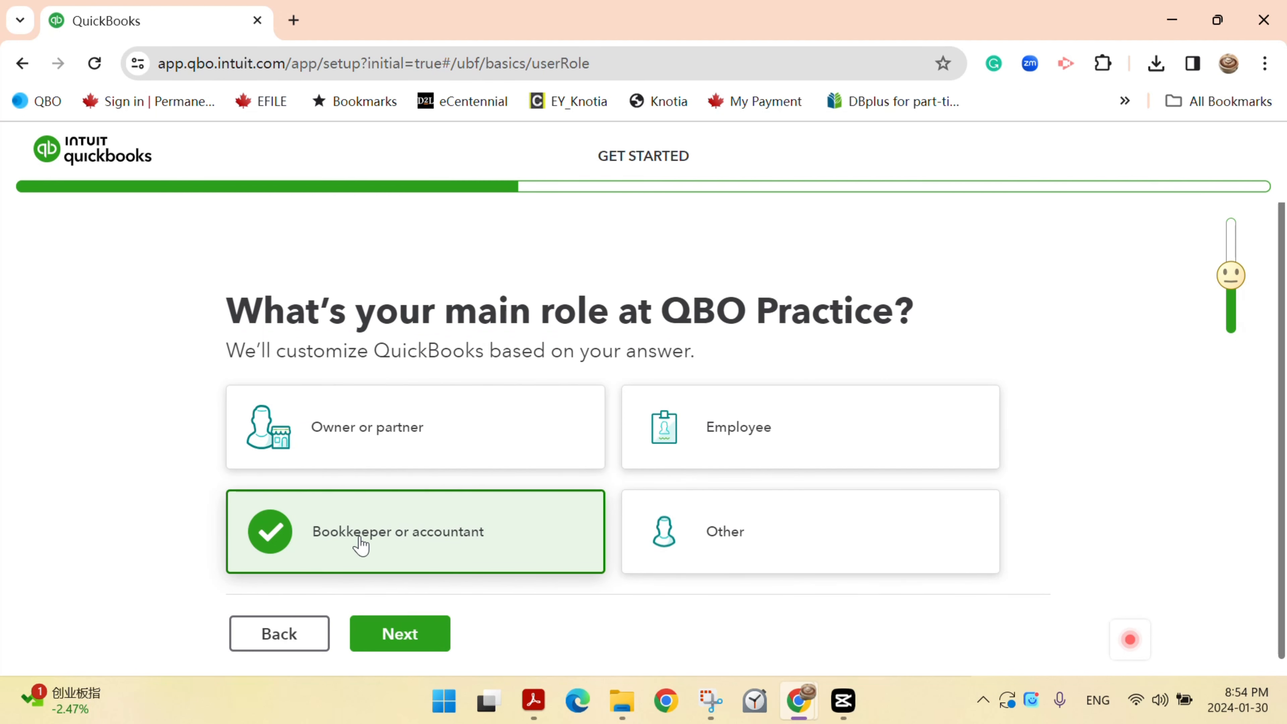
{"action": "left_click", "coordinate": [417, 634]}
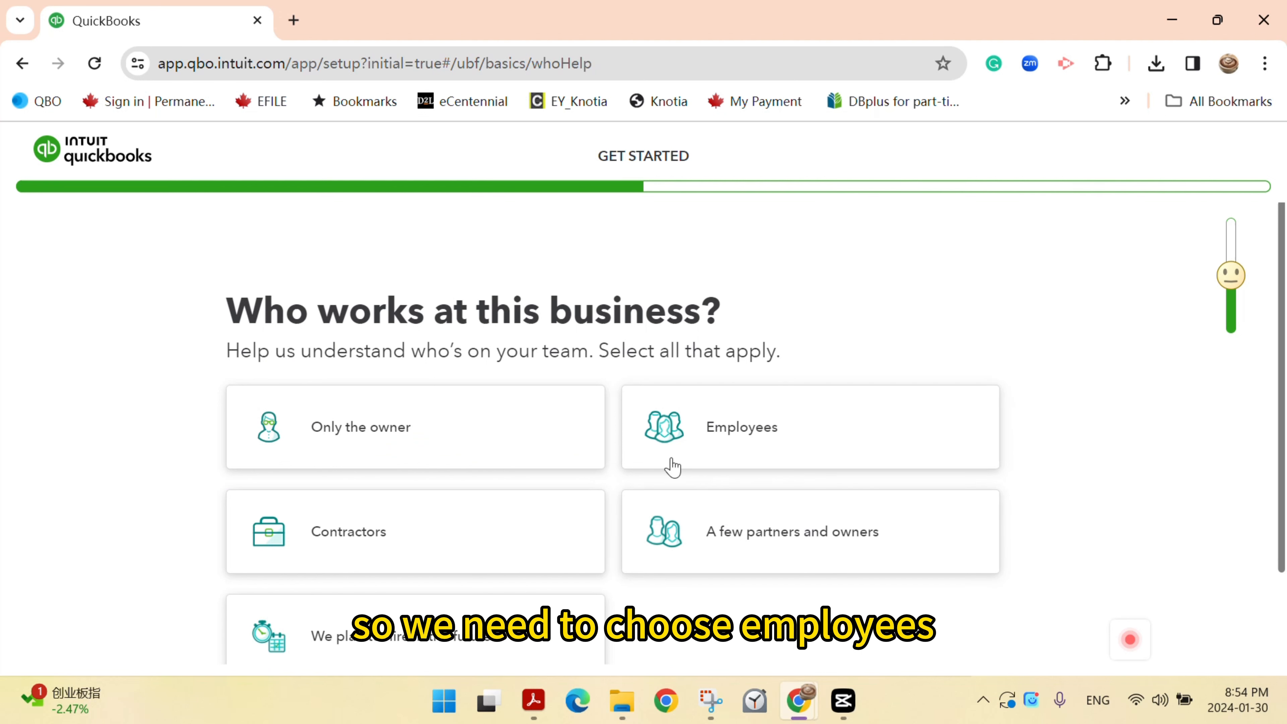
Specify that employees, contractors, and a few partners and owners work at the business, with plans to hire in the future.
{"action": "left_click", "coordinate": [788, 428]}
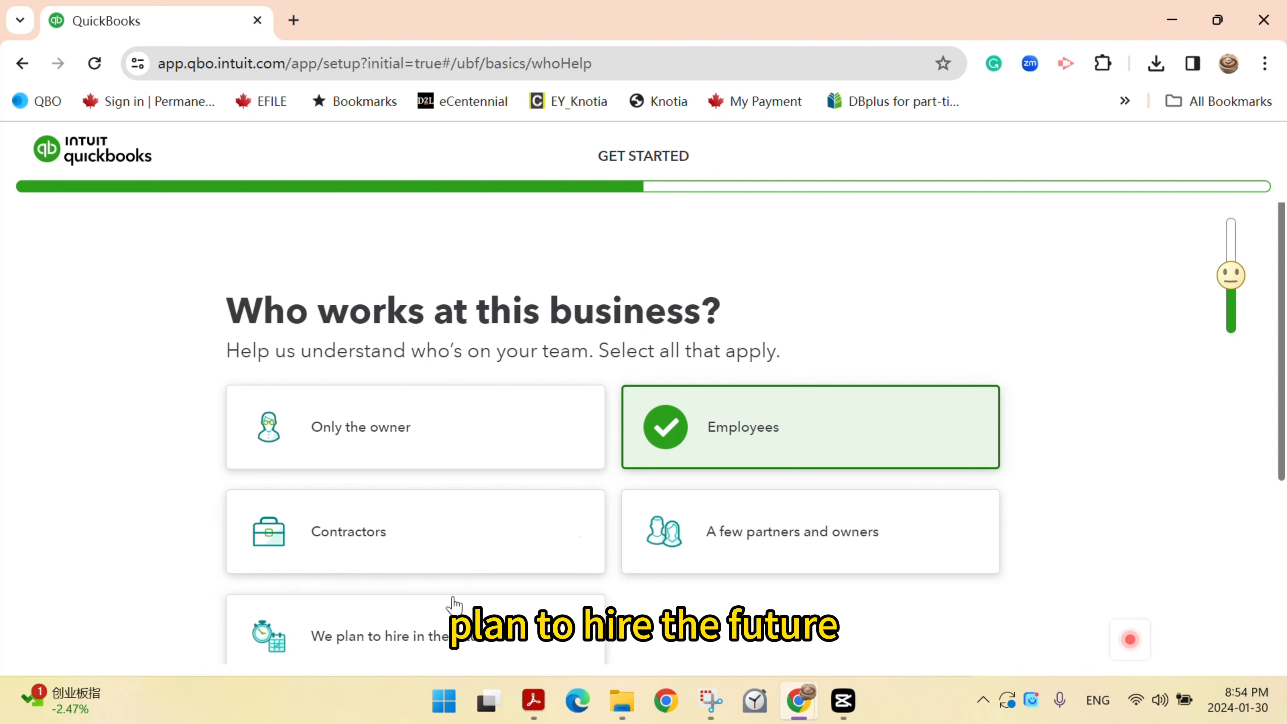
{"action": "left_click", "coordinate": [404, 641]}
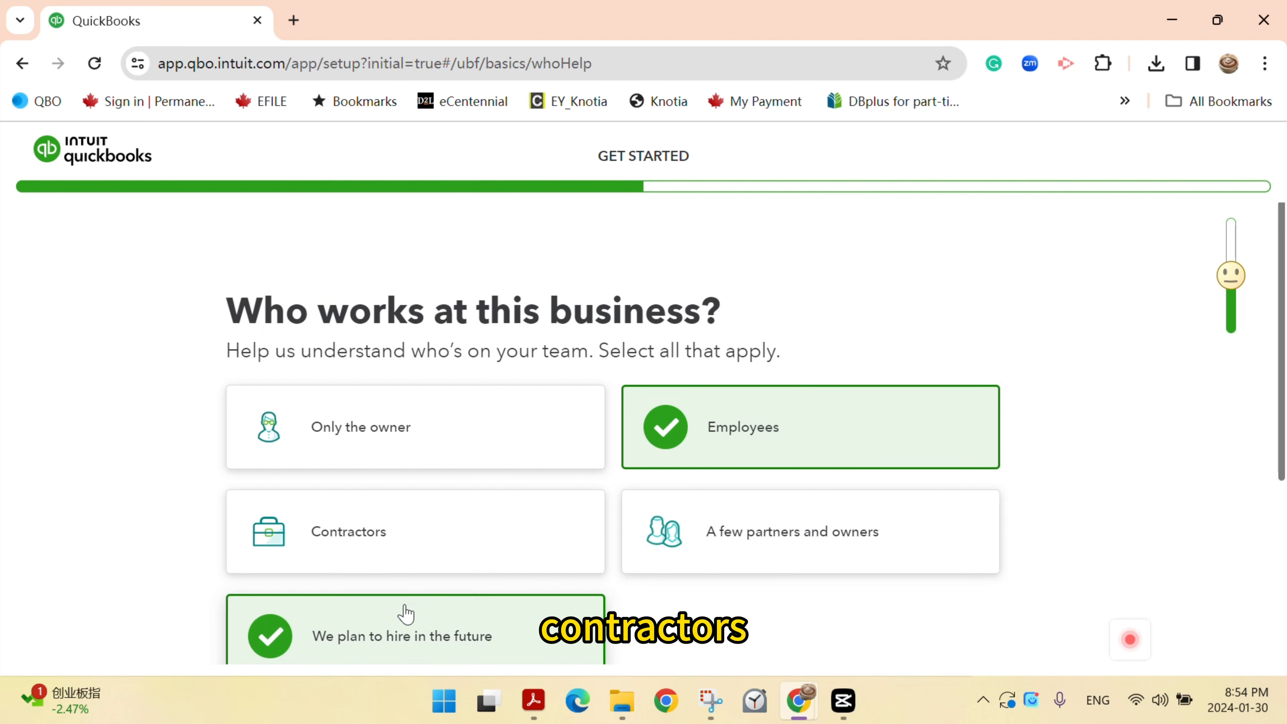
{"action": "left_click", "coordinate": [426, 542]}
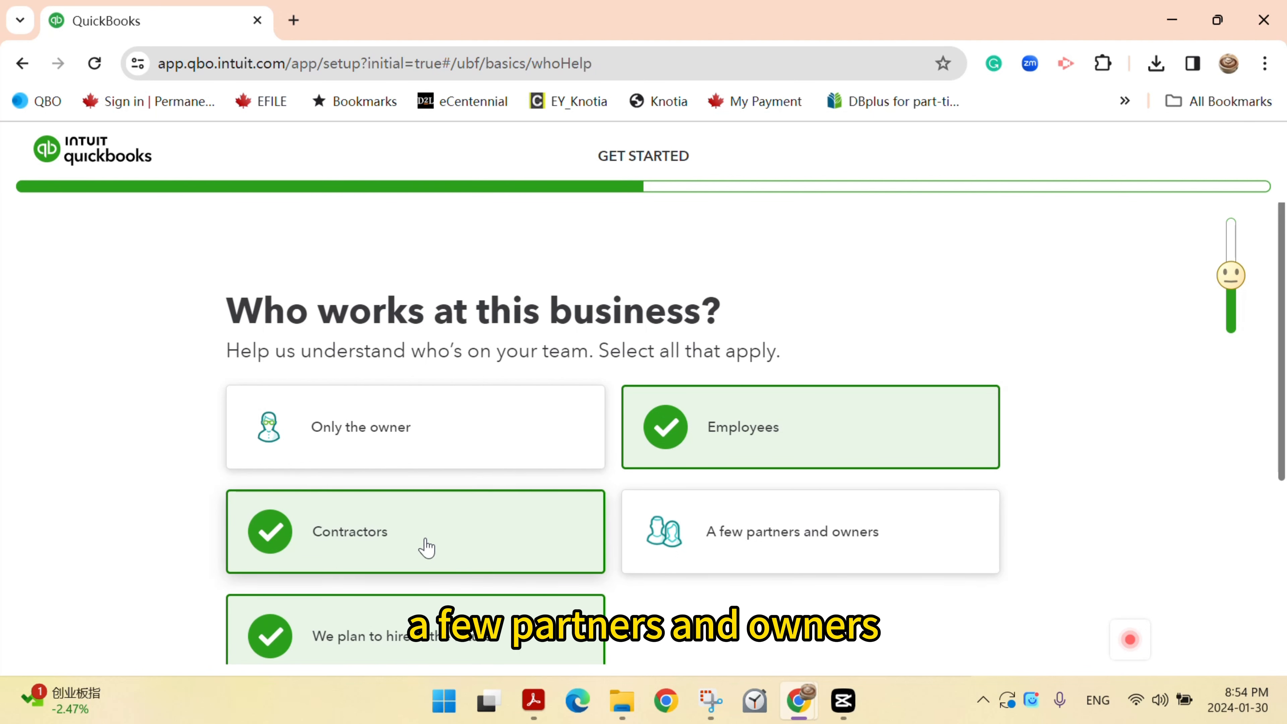
{"action": "left_click", "coordinate": [825, 552]}
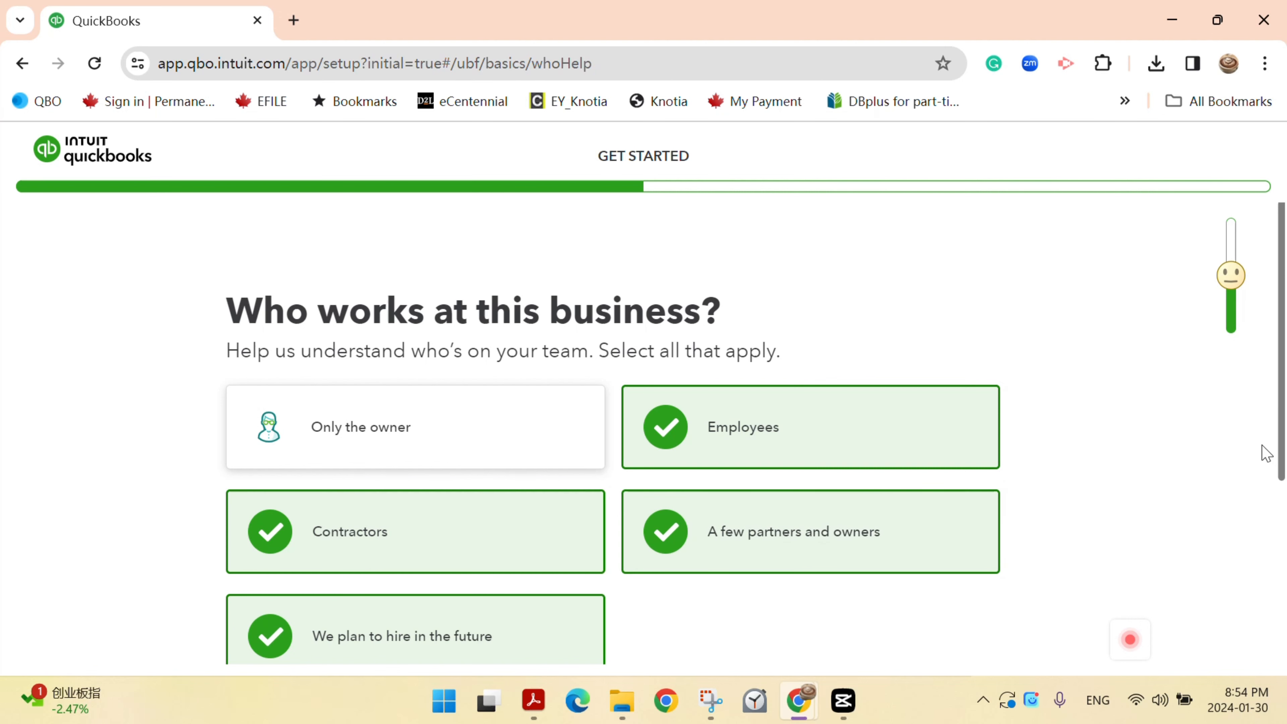
Set the number of employees to 25-49 and answer No to a bookkeeper helping with the books.
{"action": "scroll", "coordinate": [1273, 618], "scroll_direction": "down", "scroll_amount": 5}
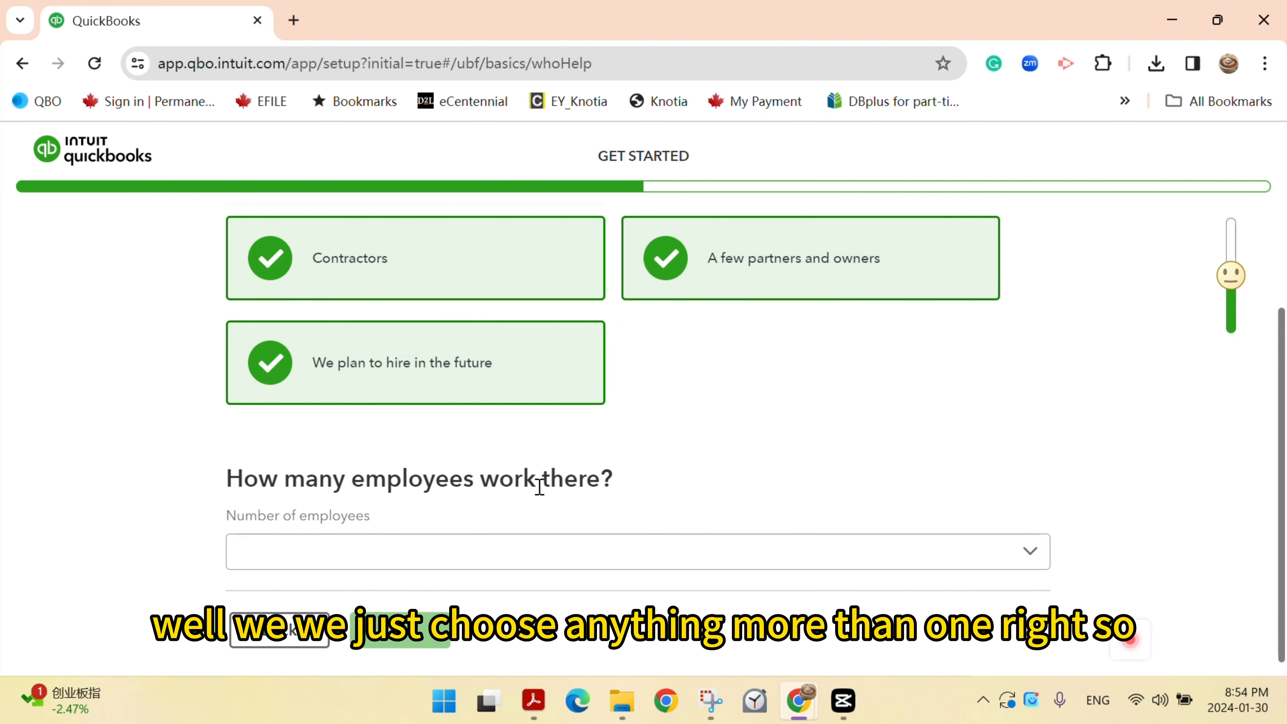
{"action": "left_click", "coordinate": [522, 548]}
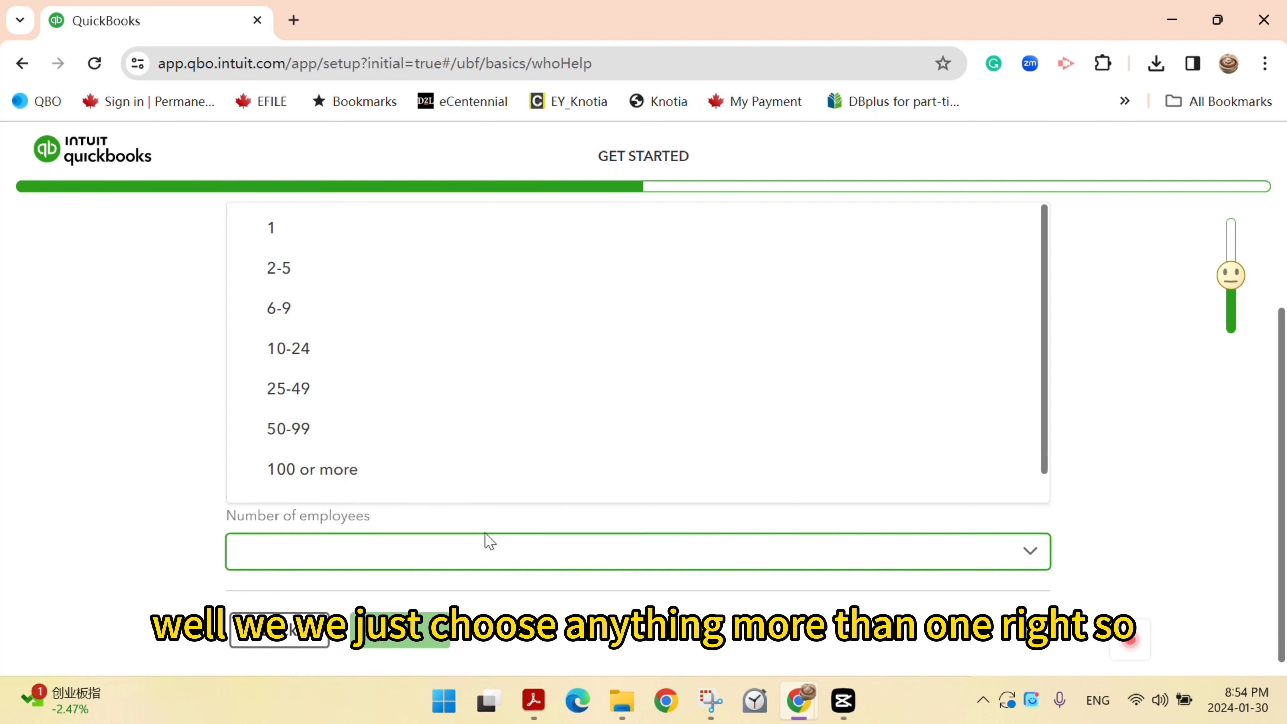
{"action": "left_click", "coordinate": [352, 404]}
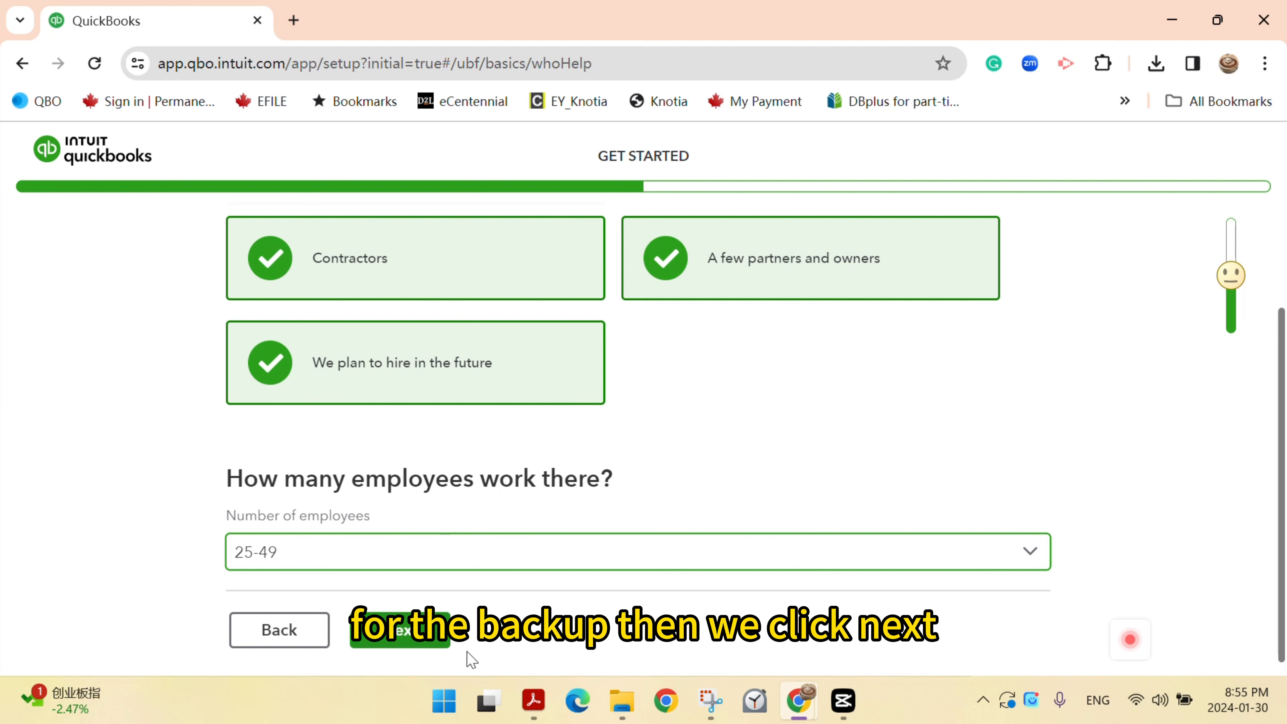
{"action": "left_click", "coordinate": [399, 631]}
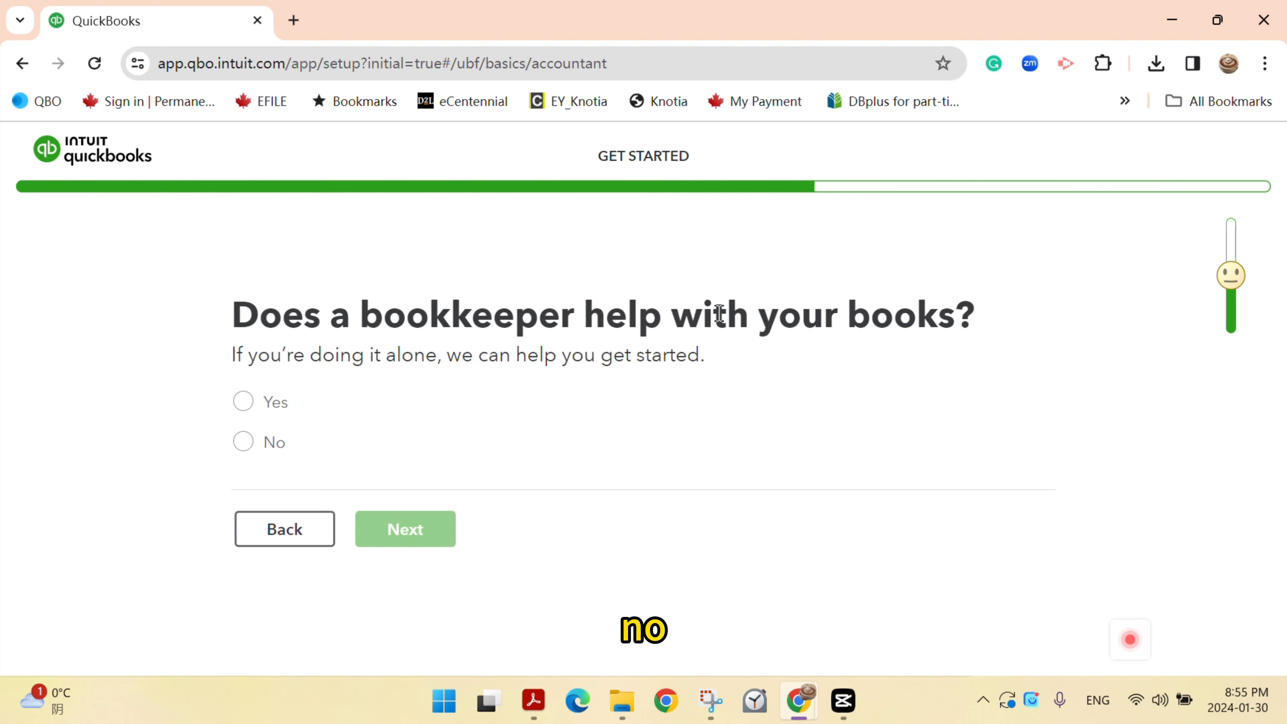
{"action": "left_click", "coordinate": [245, 443]}
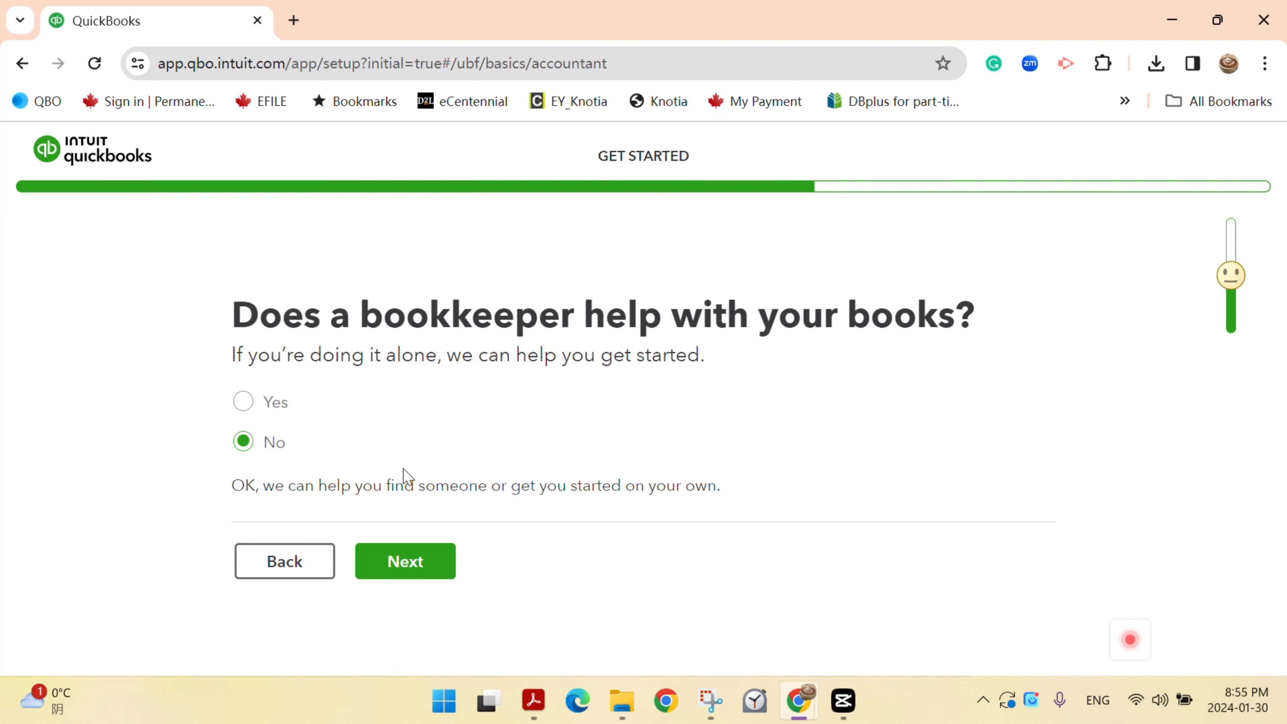
{"action": "left_click", "coordinate": [399, 560]}
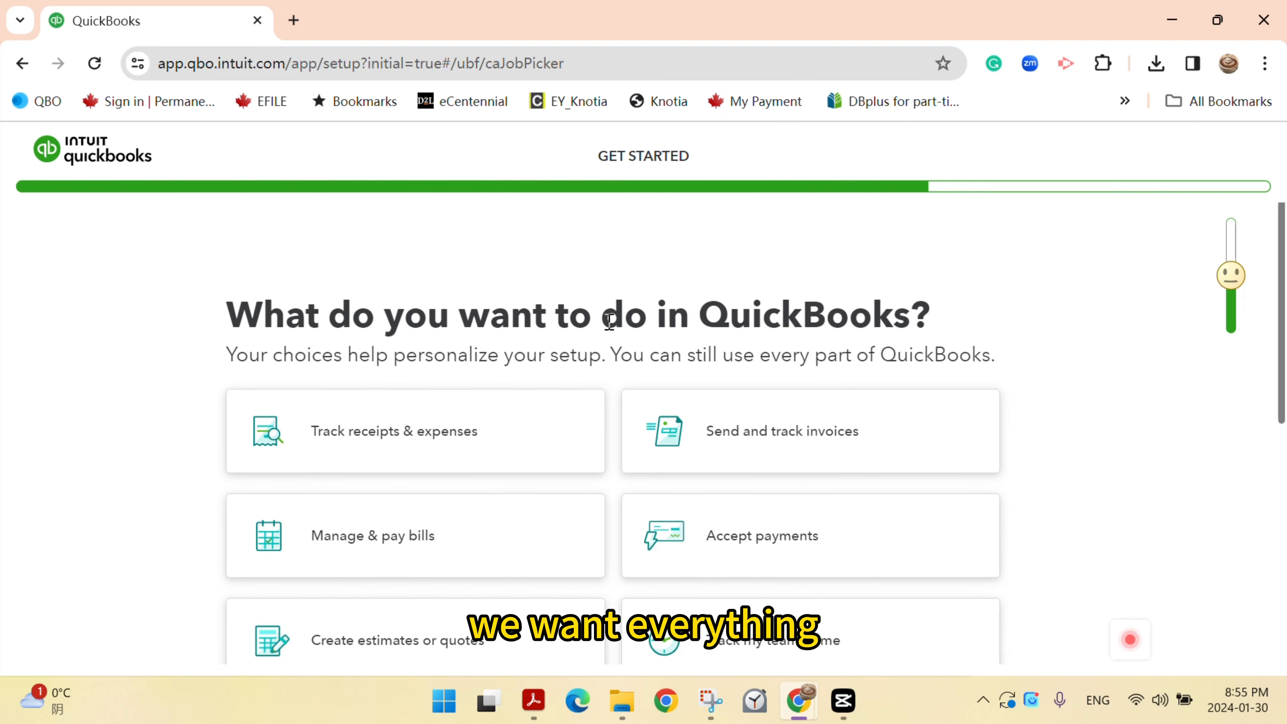
Select receipts and expenses, invoices, bills, payments, estimates or quotes, team's time, inventory and sales as the things to do in QuickBooks.
{"action": "left_click_drag", "start_coordinate": [1281, 325], "coordinate": [1281, 396]}
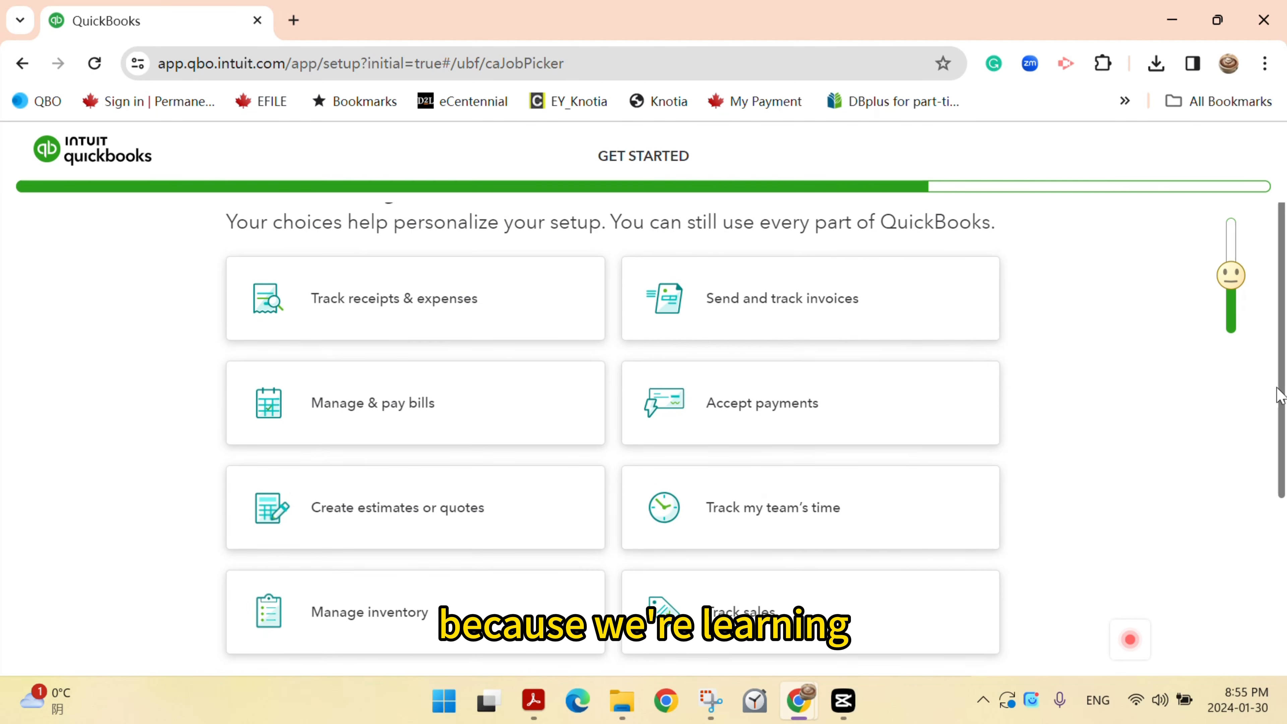
{"action": "left_click", "coordinate": [419, 315]}
{"action": "left_click", "coordinate": [689, 314]}
{"action": "left_click", "coordinate": [599, 395]}
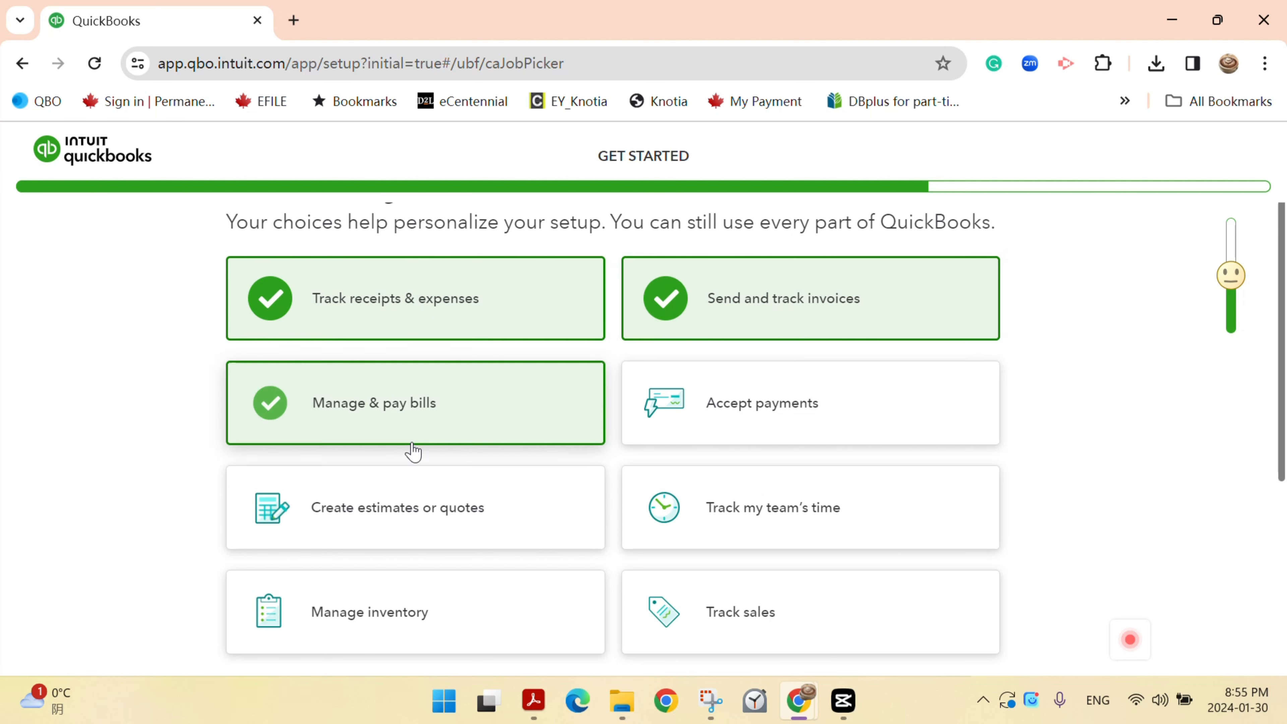
{"action": "left_click", "coordinate": [810, 411]}
{"action": "left_click", "coordinate": [506, 517]}
{"action": "left_click", "coordinate": [630, 537]}
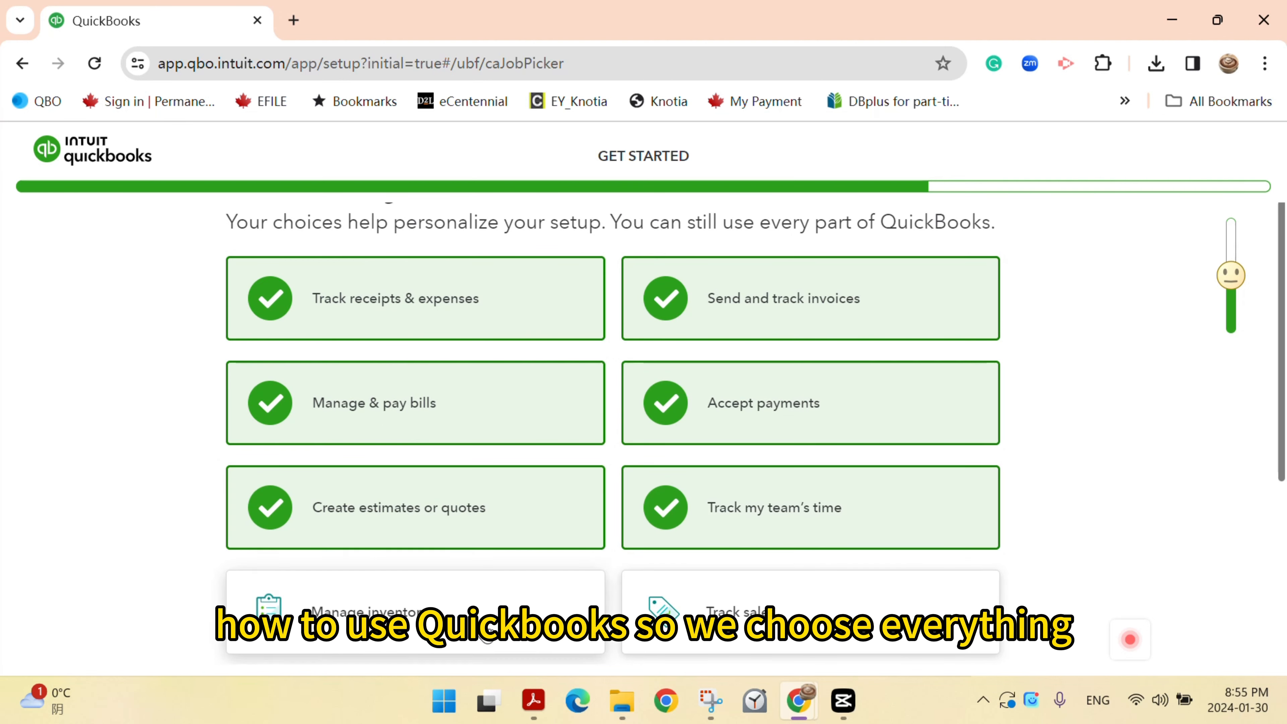
{"action": "left_click", "coordinate": [583, 603]}
{"action": "left_click", "coordinate": [644, 603]}
Add Track mileage deductions, Manage sales tax, and Pay your employees or contractors to the choices and continue.
{"action": "left_click_drag", "start_coordinate": [1282, 440], "coordinate": [1043, 595]}
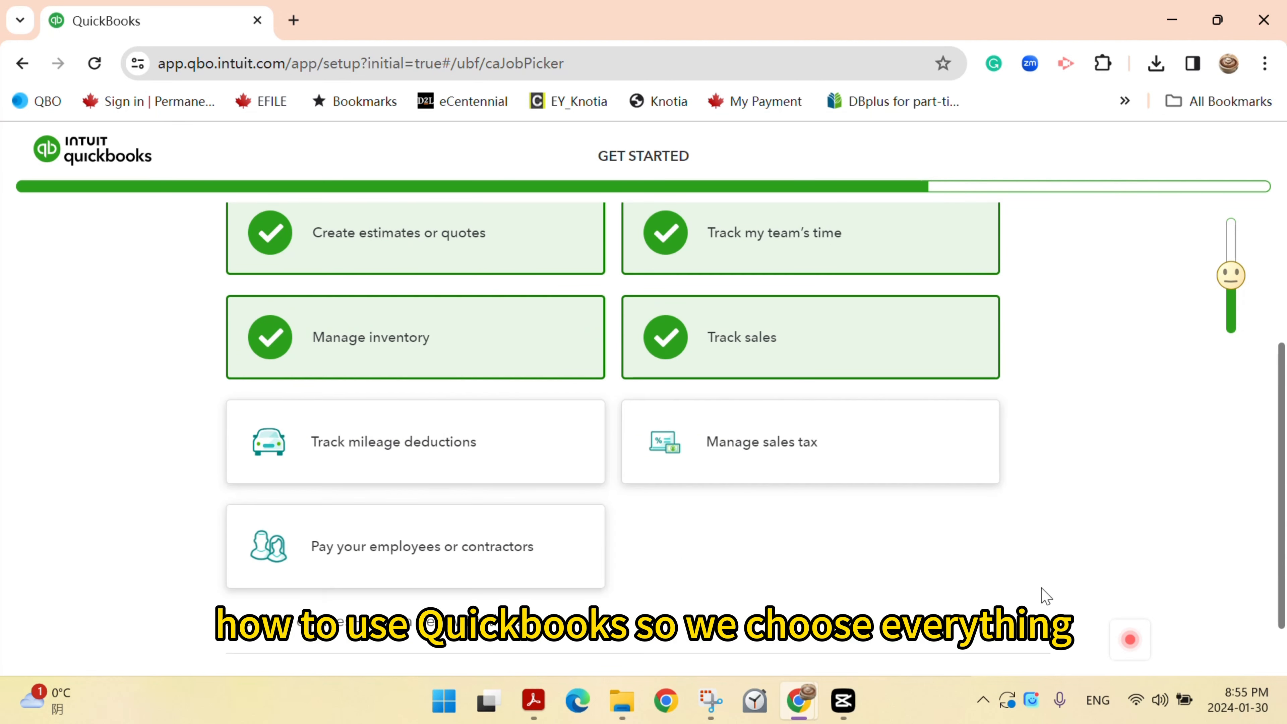
{"action": "left_click", "coordinate": [396, 465]}
{"action": "left_click", "coordinate": [784, 459]}
{"action": "left_click", "coordinate": [494, 552]}
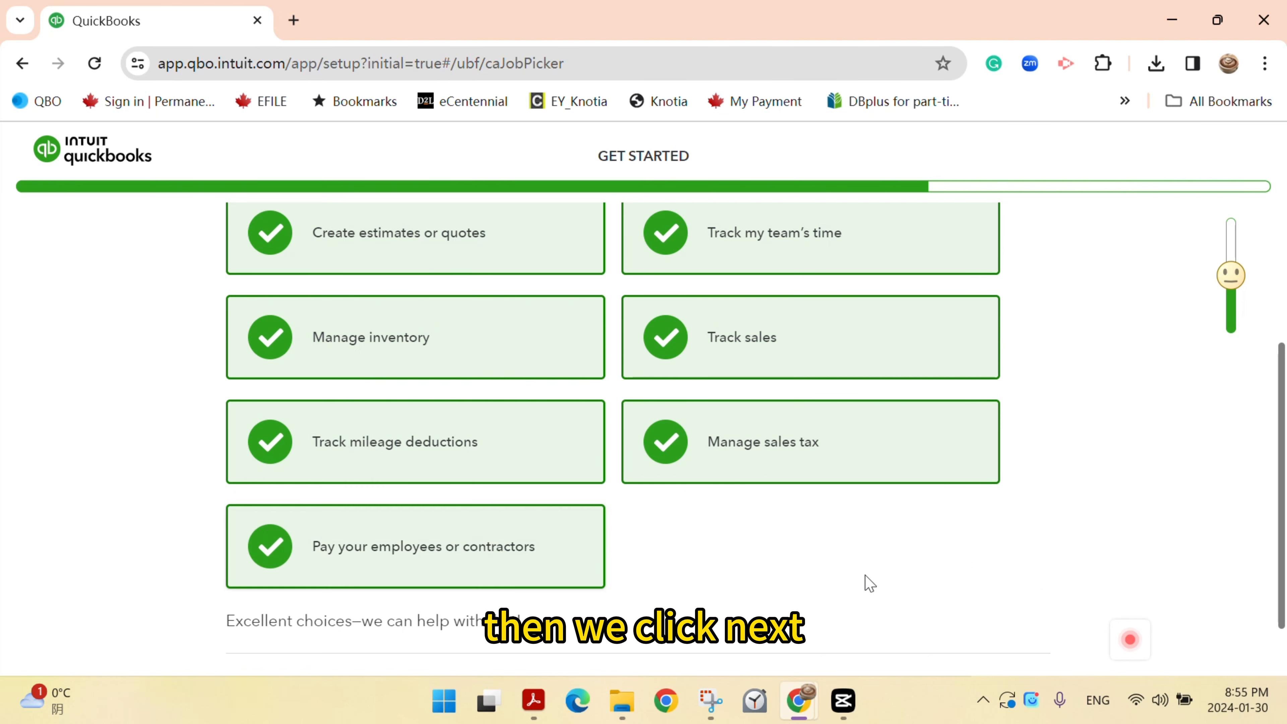
{"action": "scroll", "coordinate": [865, 583], "scroll_direction": "down", "scroll_amount": 1}
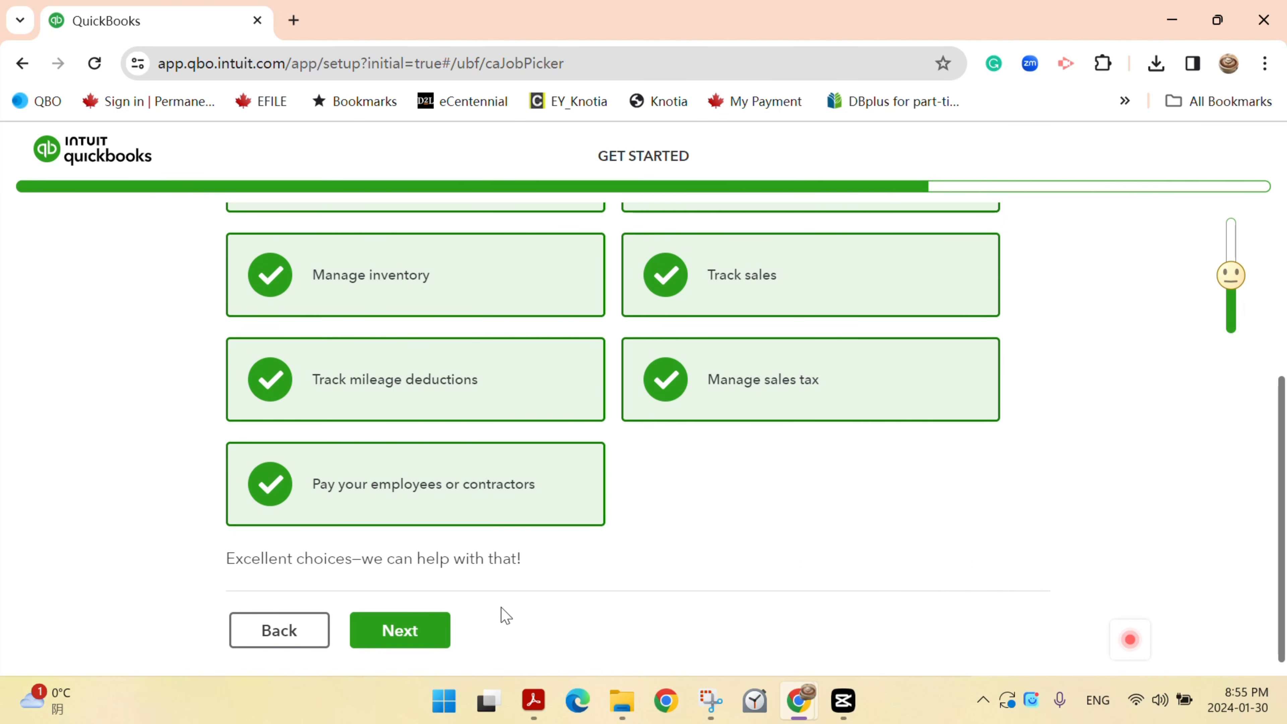
{"action": "left_click", "coordinate": [389, 630]}
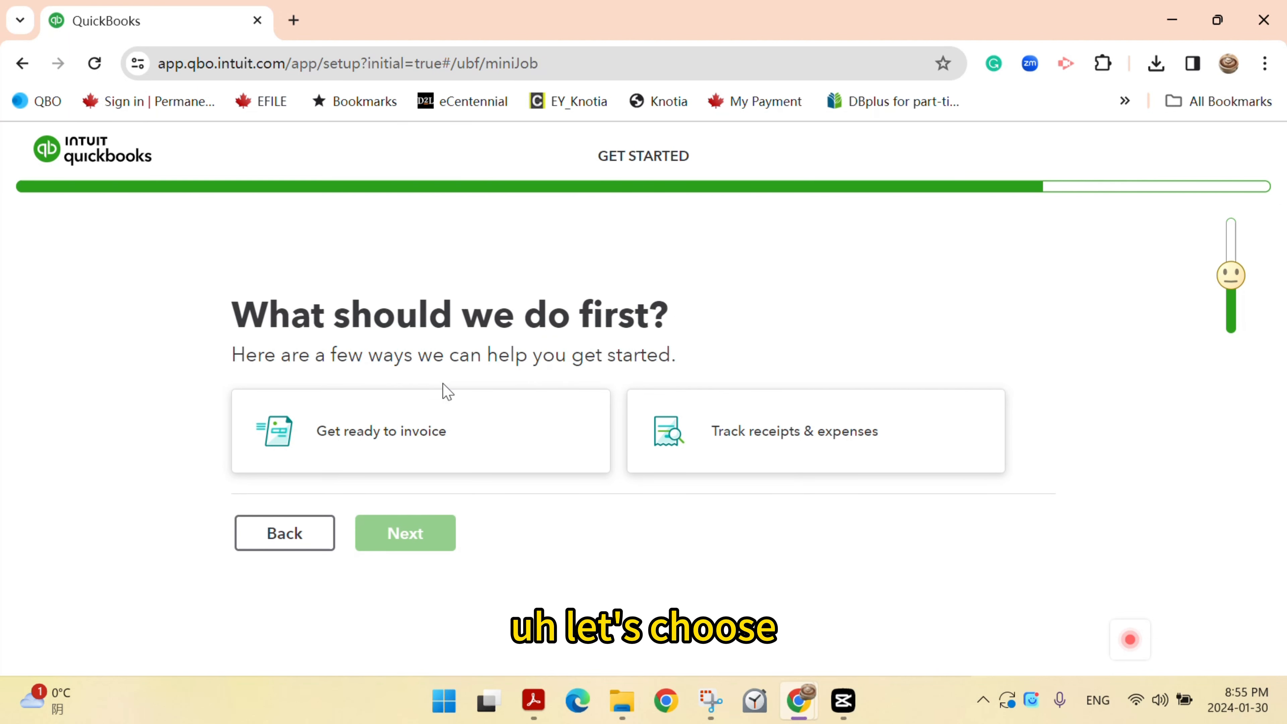
Choose Track receipts & expenses as the first thing to do and skip linking bank accounts for now.
{"action": "left_click", "coordinate": [732, 428]}
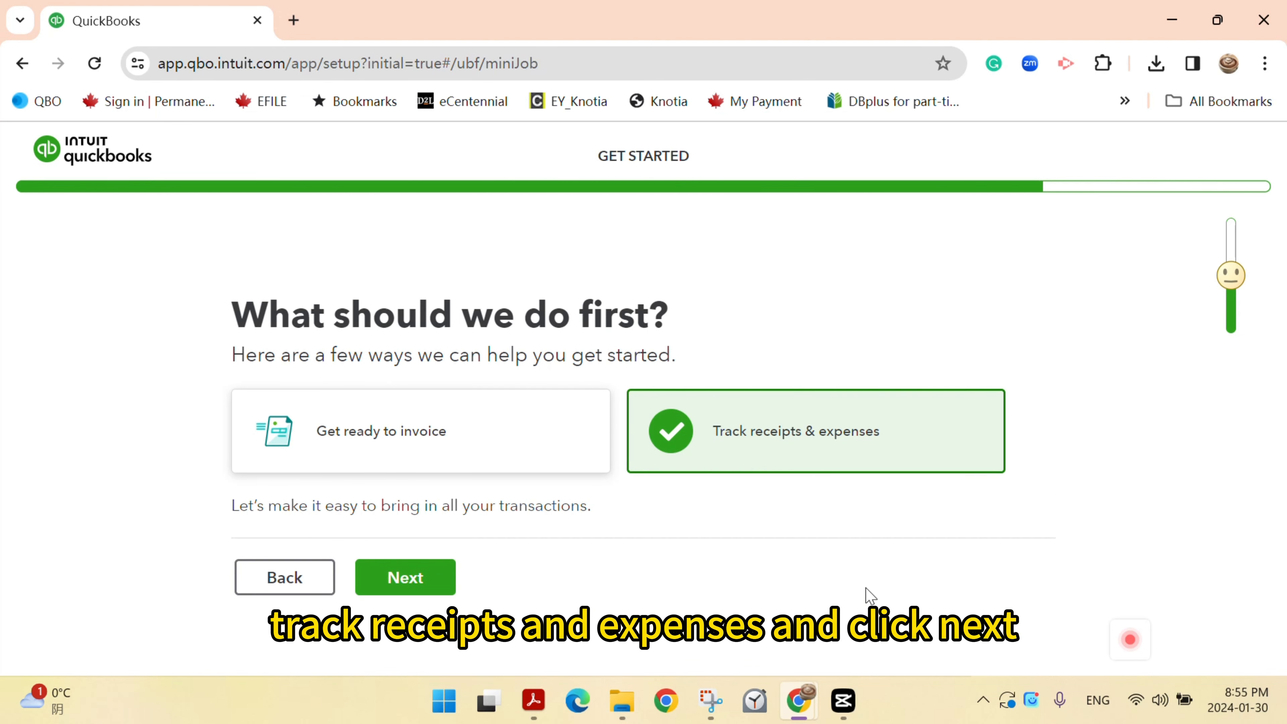
{"action": "left_click", "coordinate": [388, 572]}
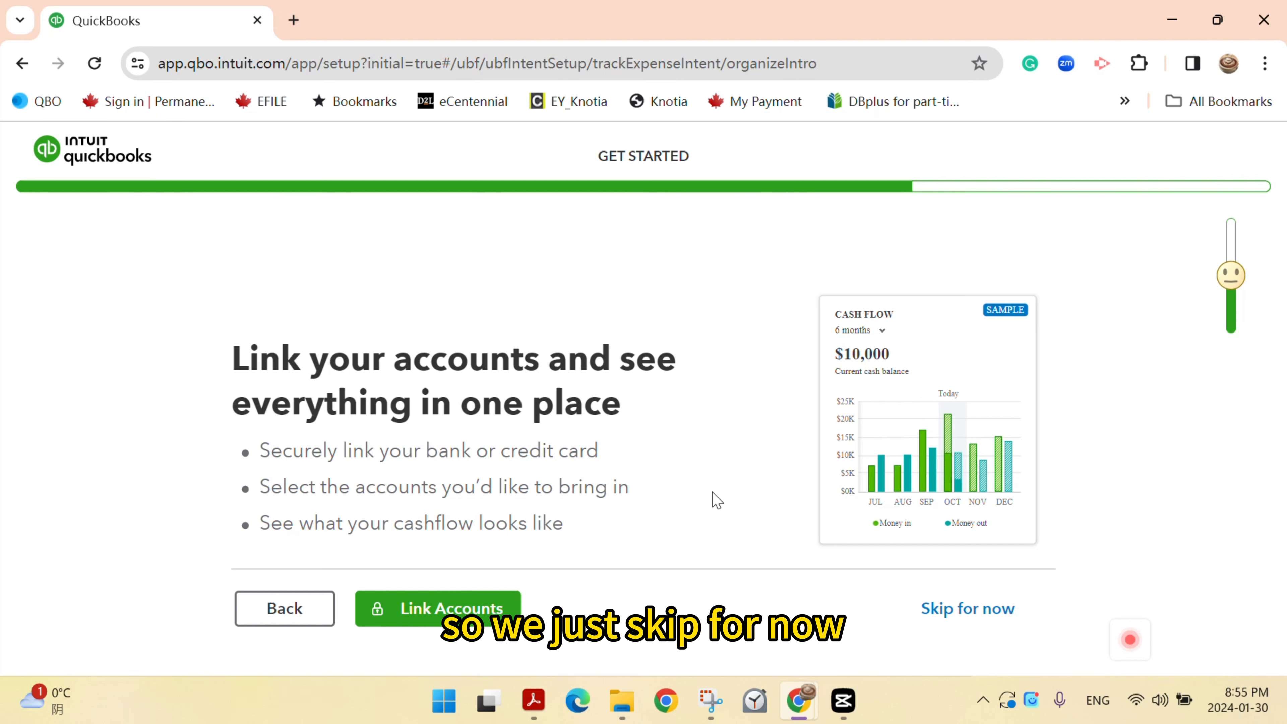
{"action": "left_click", "coordinate": [968, 612]}
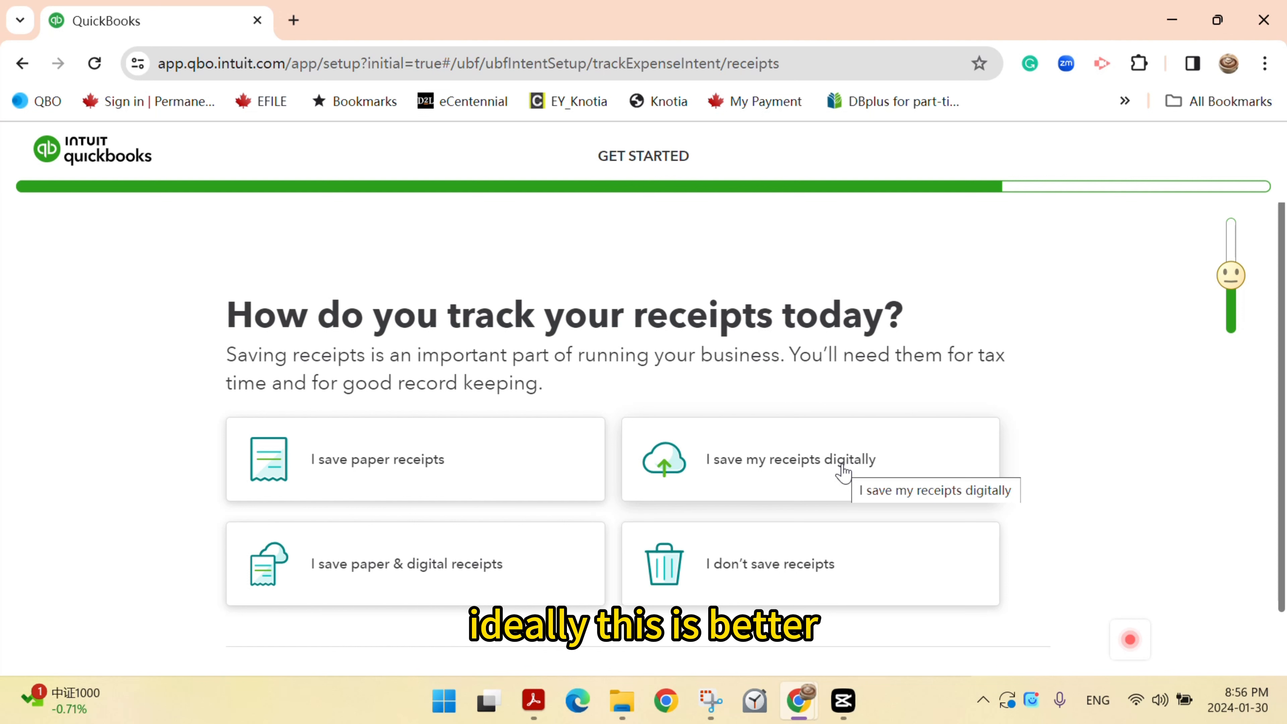
Answer the receipt tracking question with I save paper & digital receipts and continue.
{"action": "left_click", "coordinate": [376, 582]}
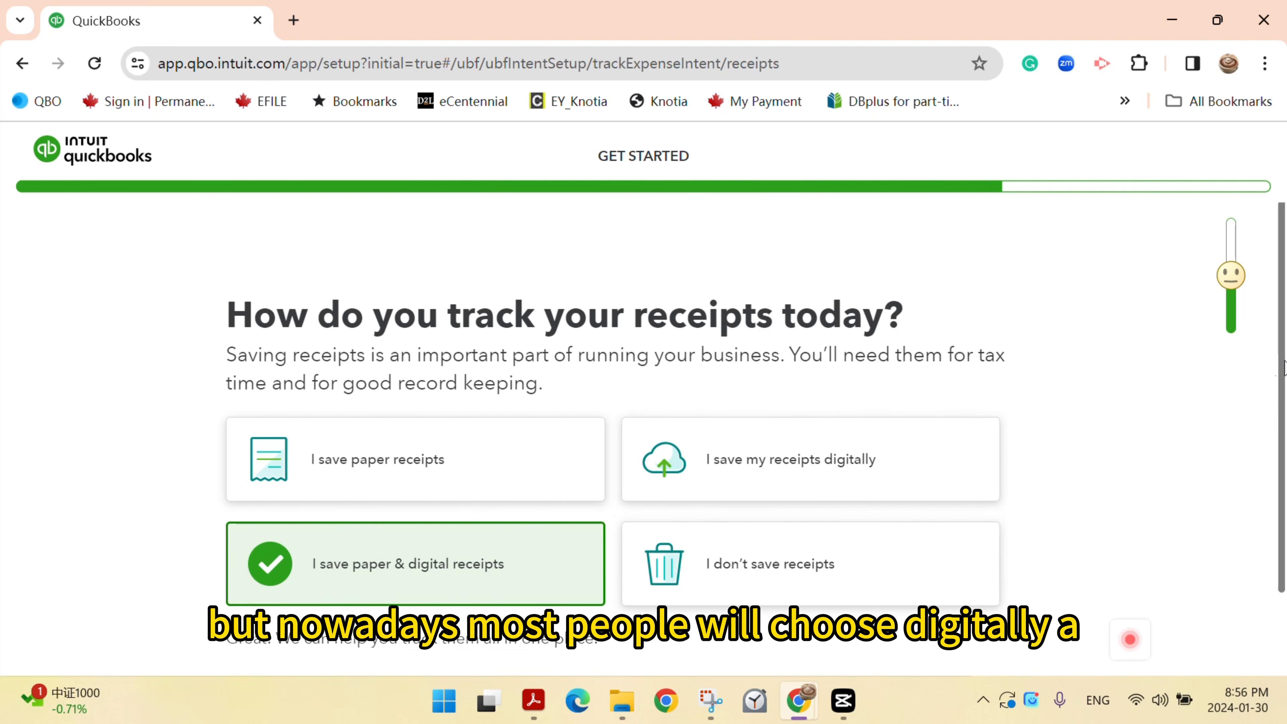
{"action": "scroll", "coordinate": [1283, 366], "scroll_direction": "down", "scroll_amount": 1}
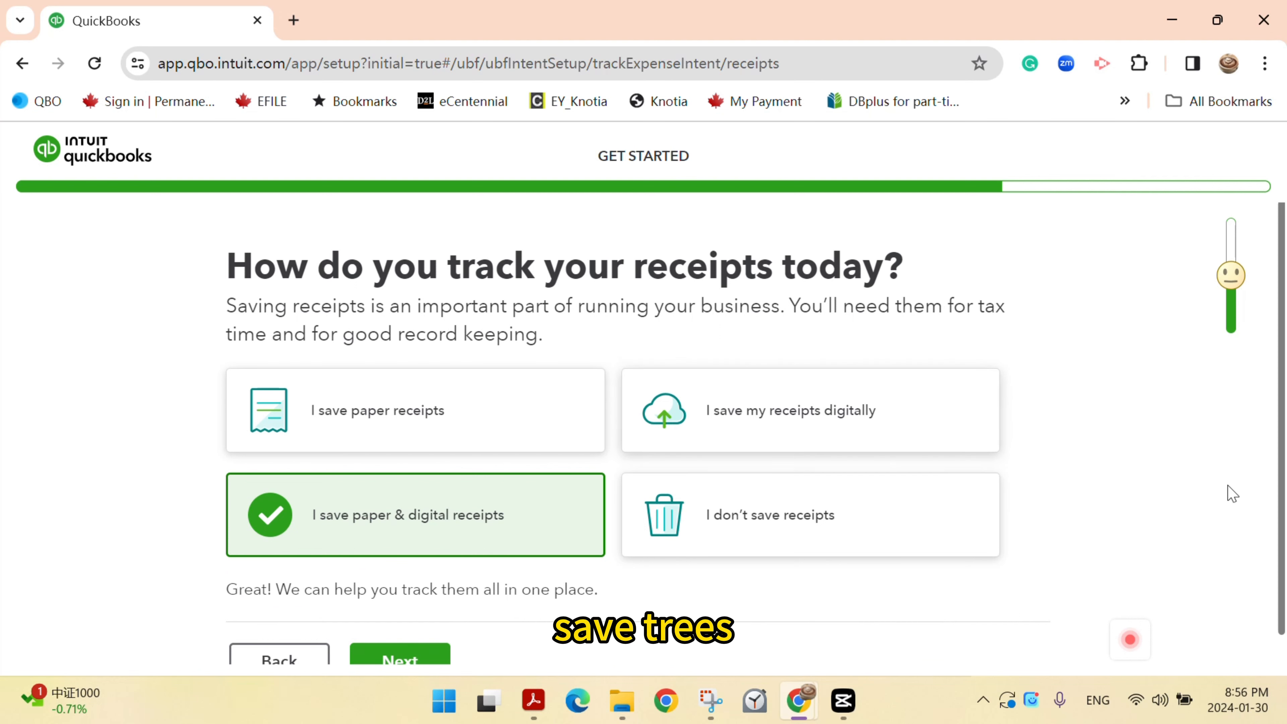
{"action": "scroll", "coordinate": [1280, 507], "scroll_direction": "down", "scroll_amount": 1}
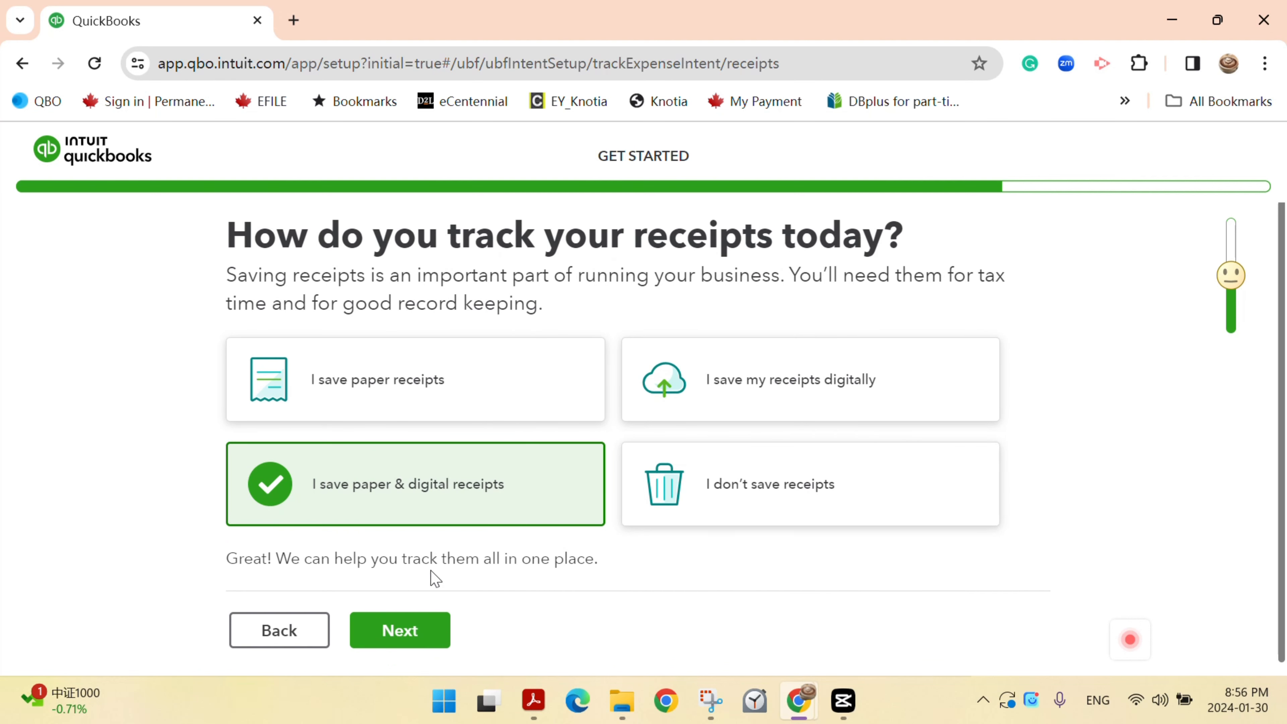
{"action": "left_click", "coordinate": [419, 627]}
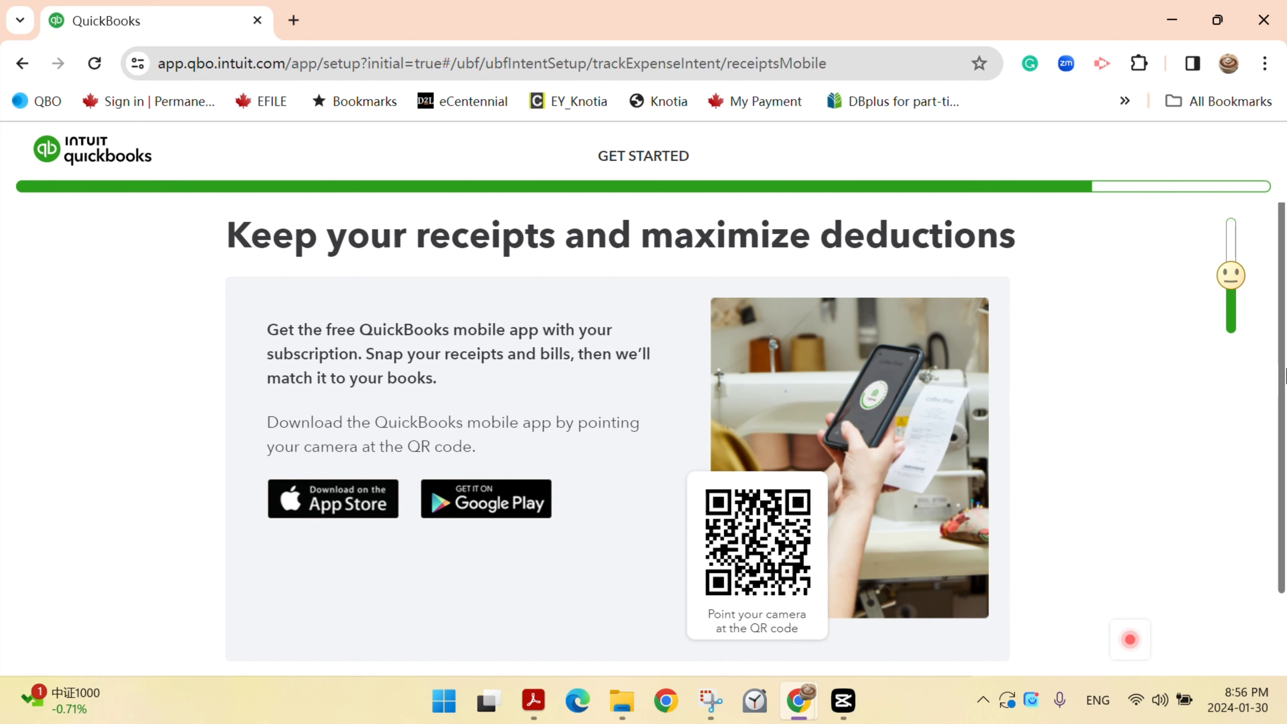
Continue past the mobile app offer and finish the setup to enter the new company's homepage.
{"action": "scroll", "coordinate": [1284, 376], "scroll_direction": "down", "scroll_amount": 2}
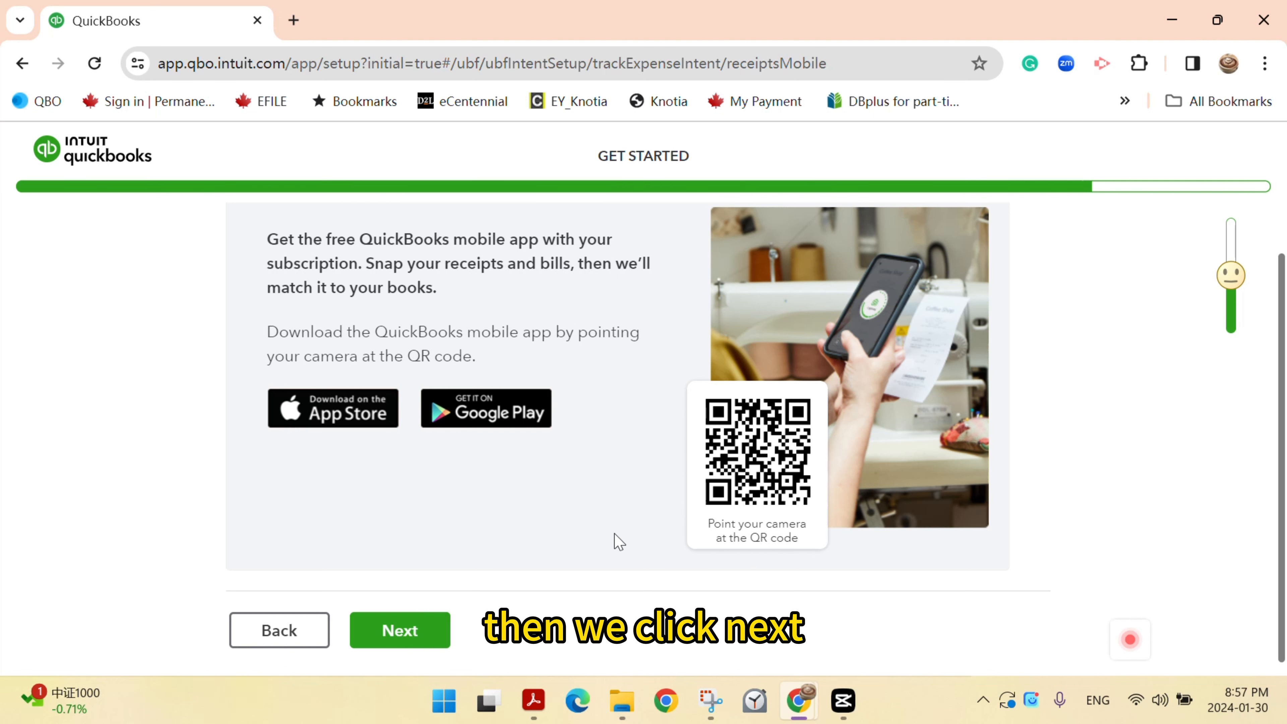
{"action": "left_click", "coordinate": [409, 640]}
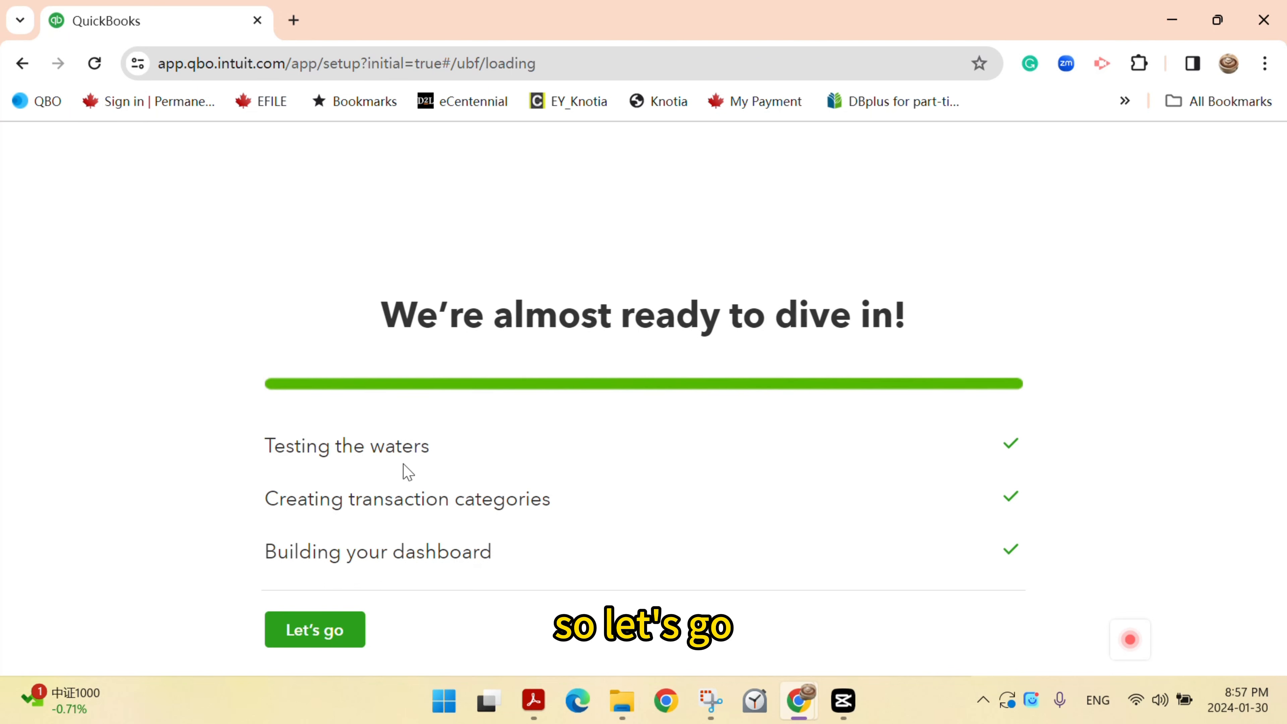
{"action": "left_click", "coordinate": [319, 626]}
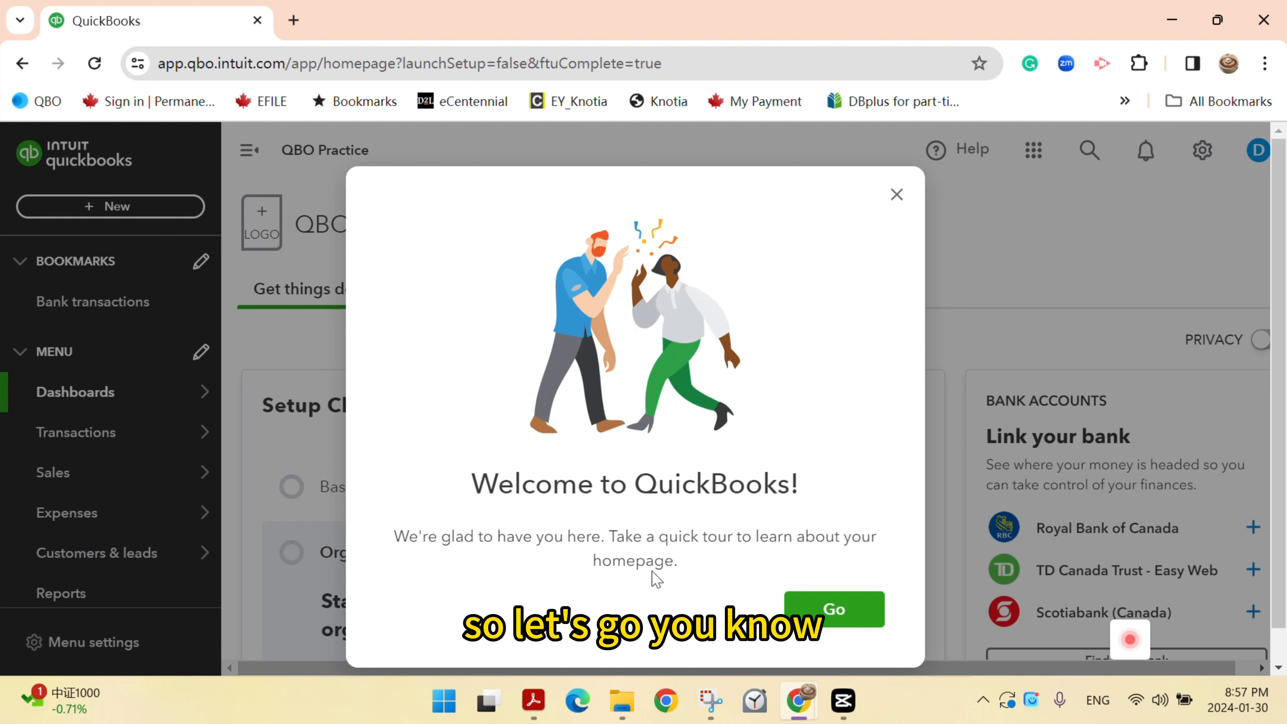
Start the welcome tour of the homepage and go through all three tips to its end.
{"action": "left_click", "coordinate": [829, 619]}
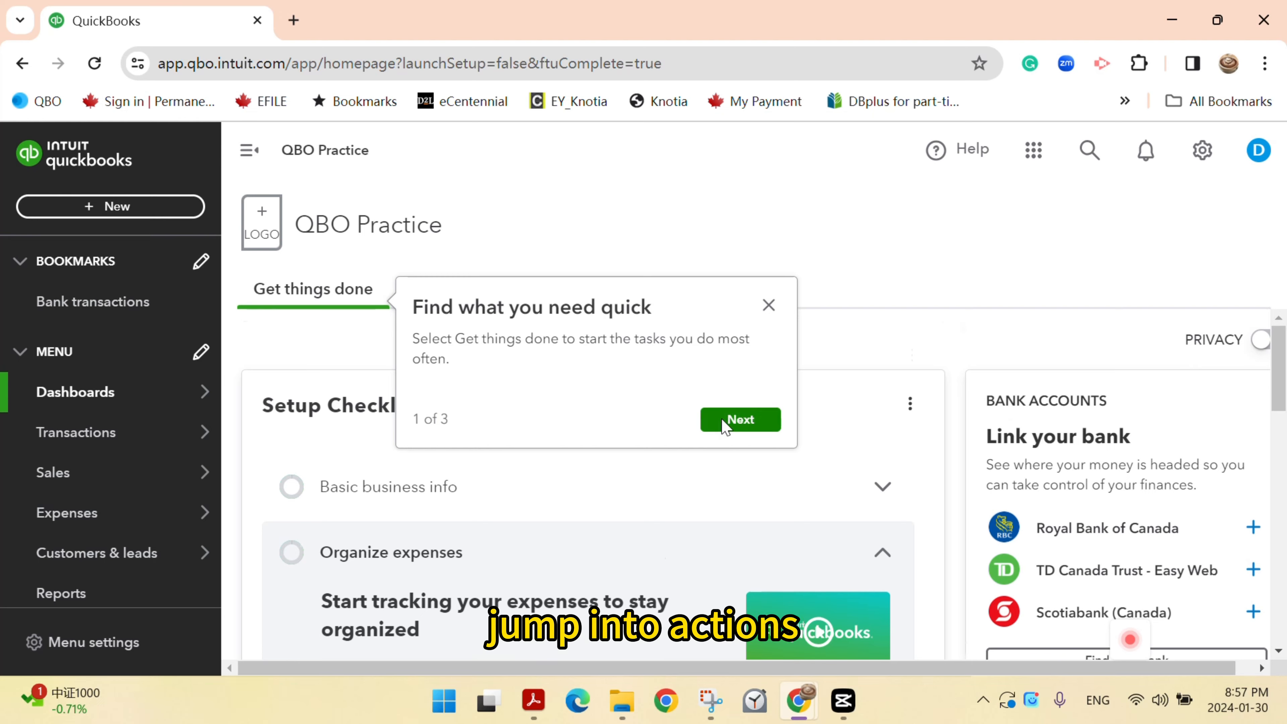
{"action": "left_click", "coordinate": [709, 419]}
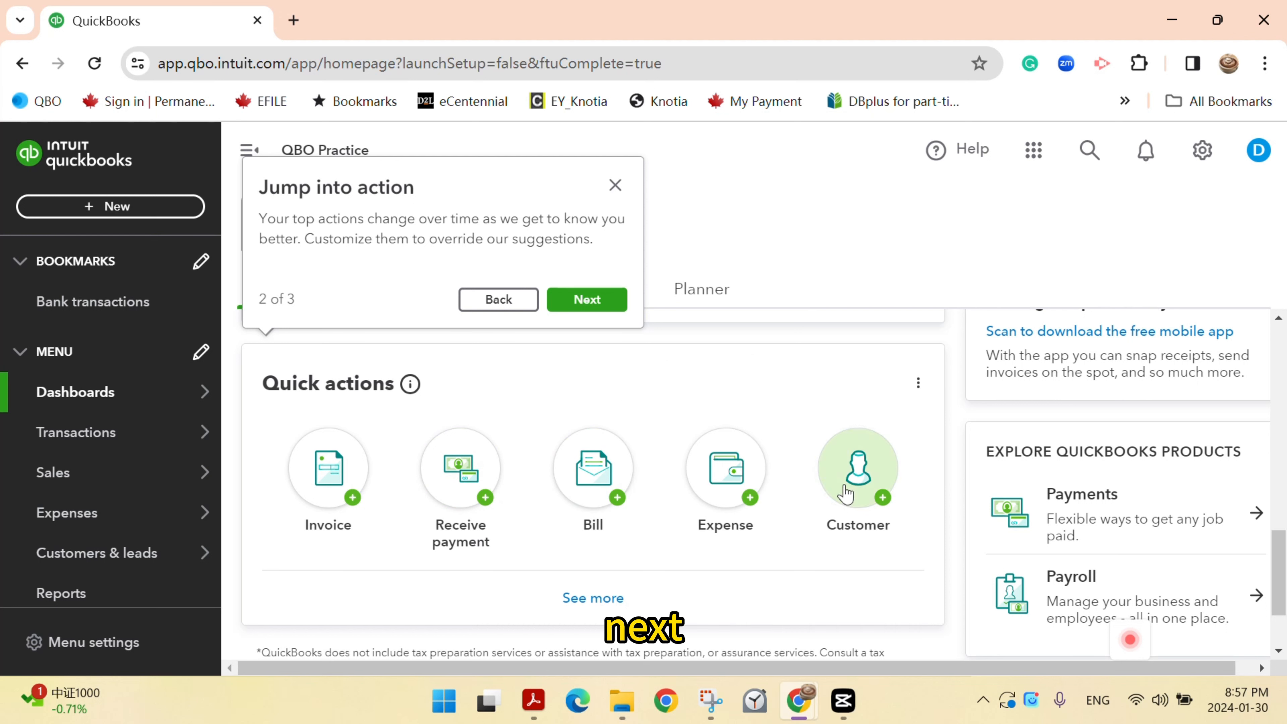
{"action": "left_click", "coordinate": [606, 300]}
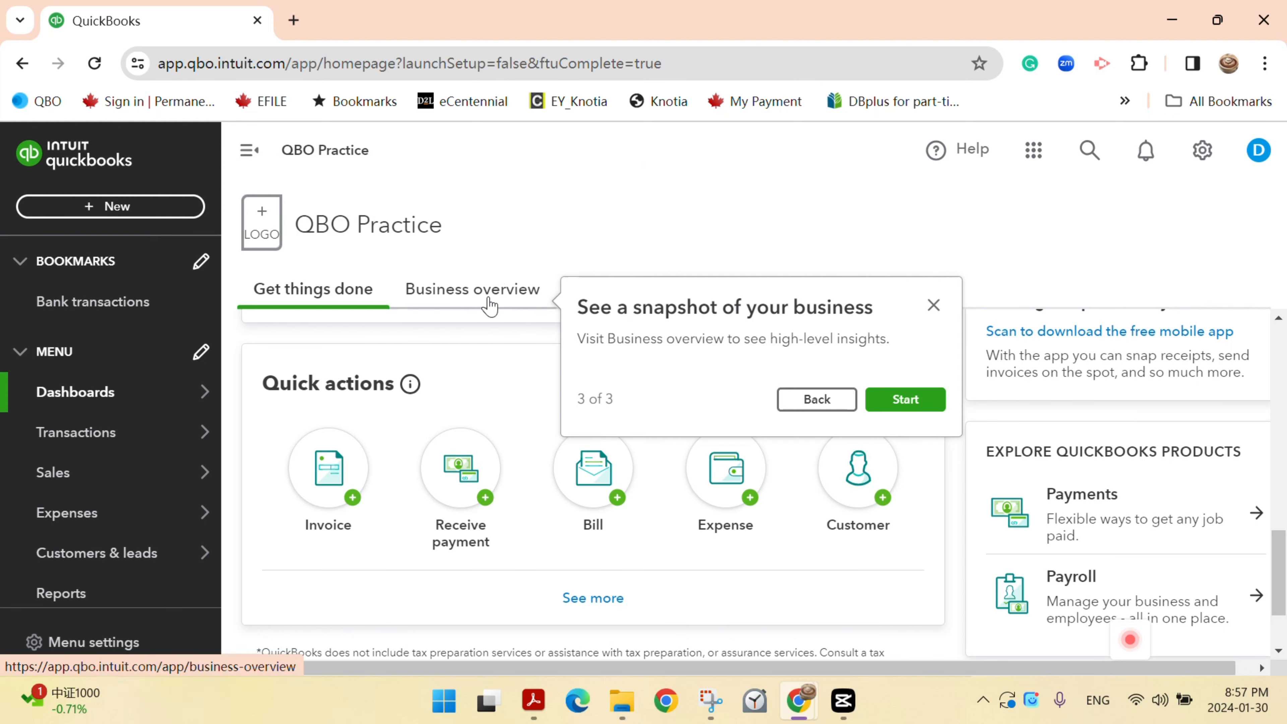
{"action": "left_click", "coordinate": [897, 403]}
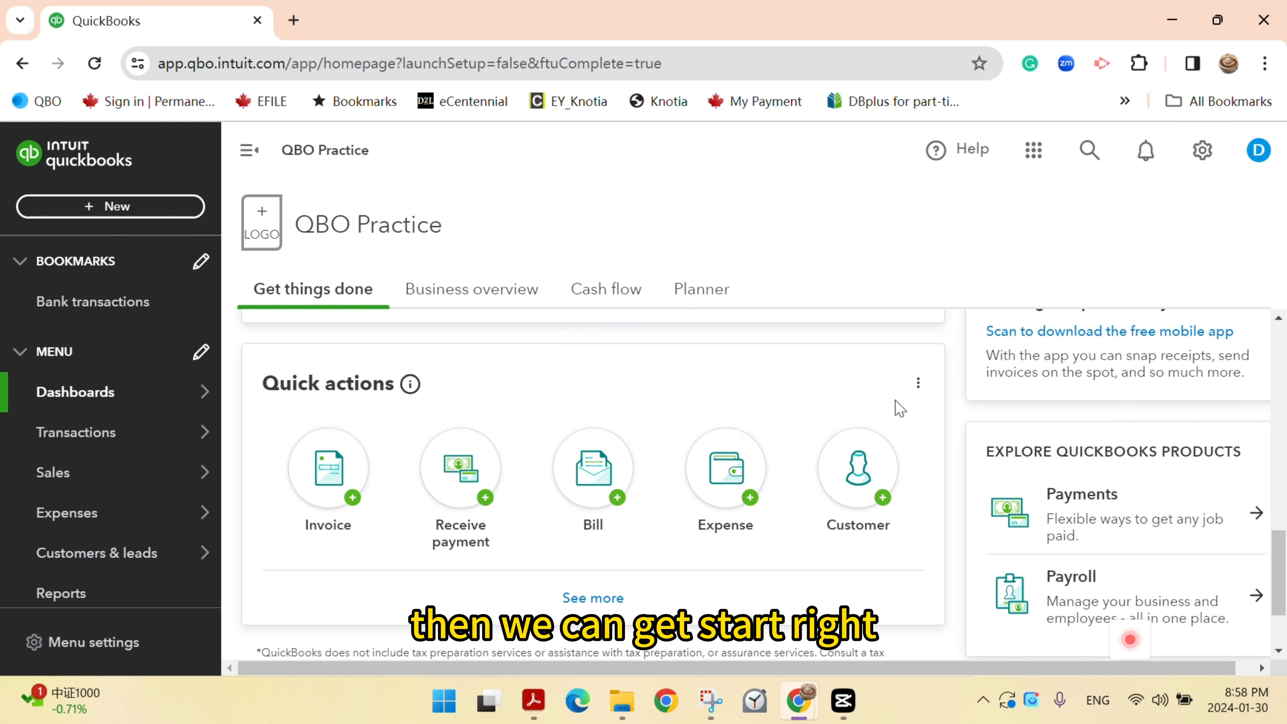
Open the Business overview and examine its cash flow, profit and loss, expenses, bank accounts, invoices and sales sections.
{"action": "left_click", "coordinate": [515, 303]}
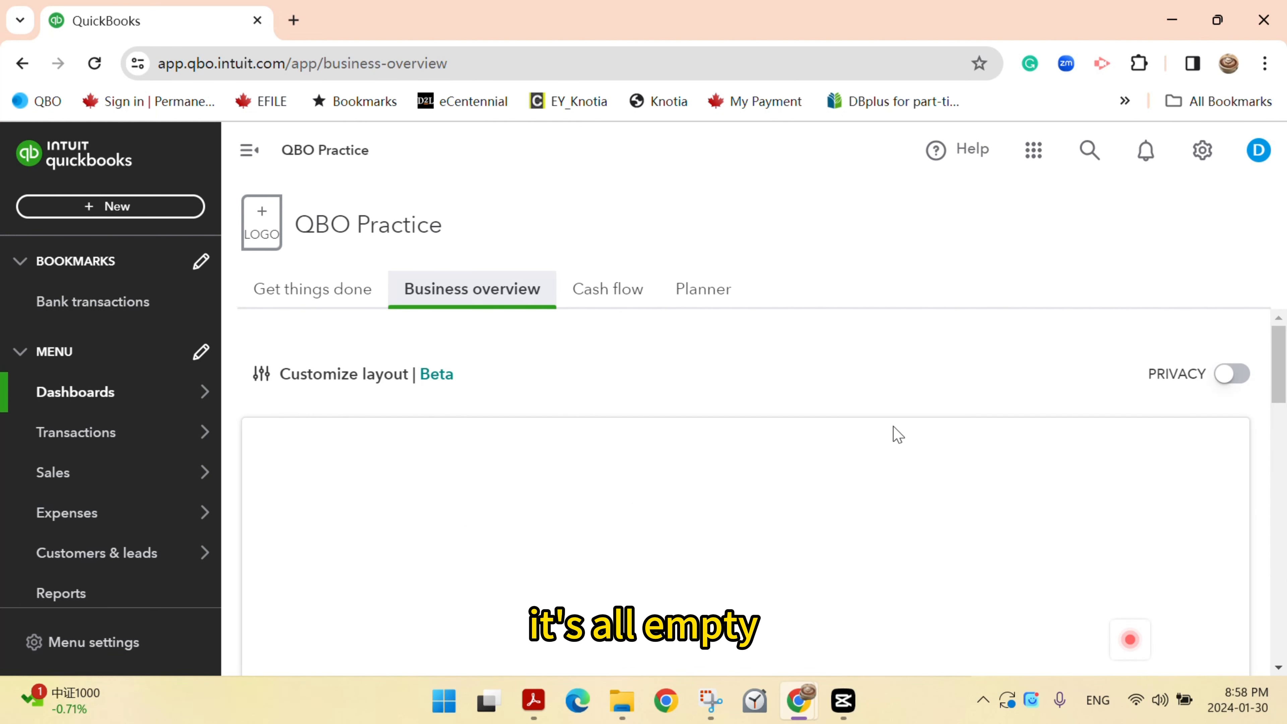
{"action": "scroll", "coordinate": [937, 428], "scroll_direction": "down", "scroll_amount": 5}
{"action": "scroll", "coordinate": [927, 446], "scroll_direction": "down", "scroll_amount": 5}
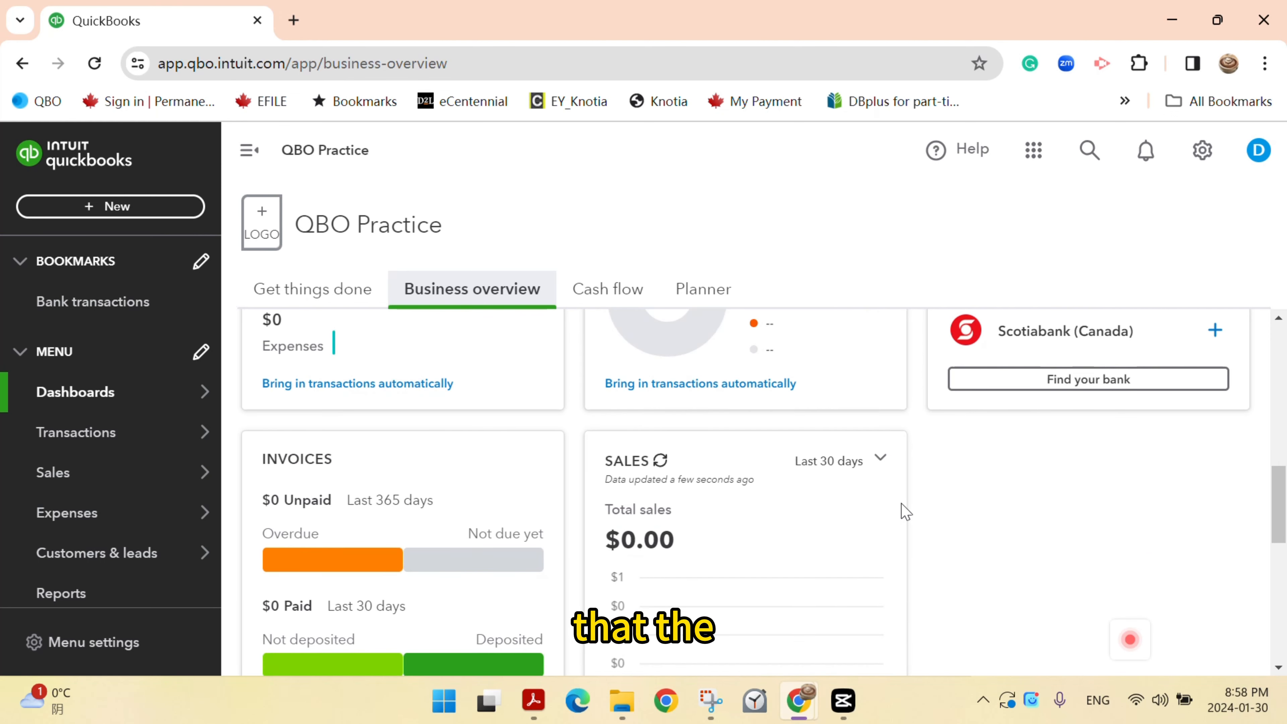
{"action": "scroll", "coordinate": [905, 512], "scroll_direction": "up", "scroll_amount": 6}
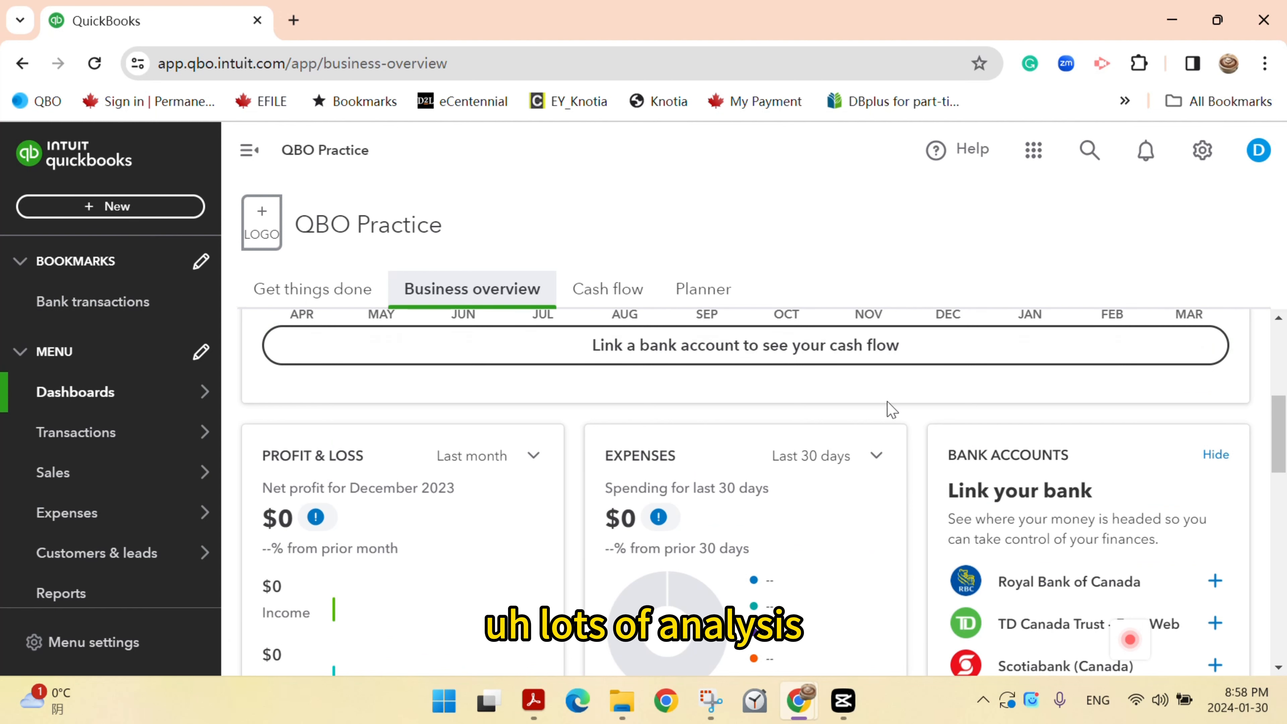
{"action": "scroll", "coordinate": [905, 471], "scroll_direction": "down", "scroll_amount": 8}
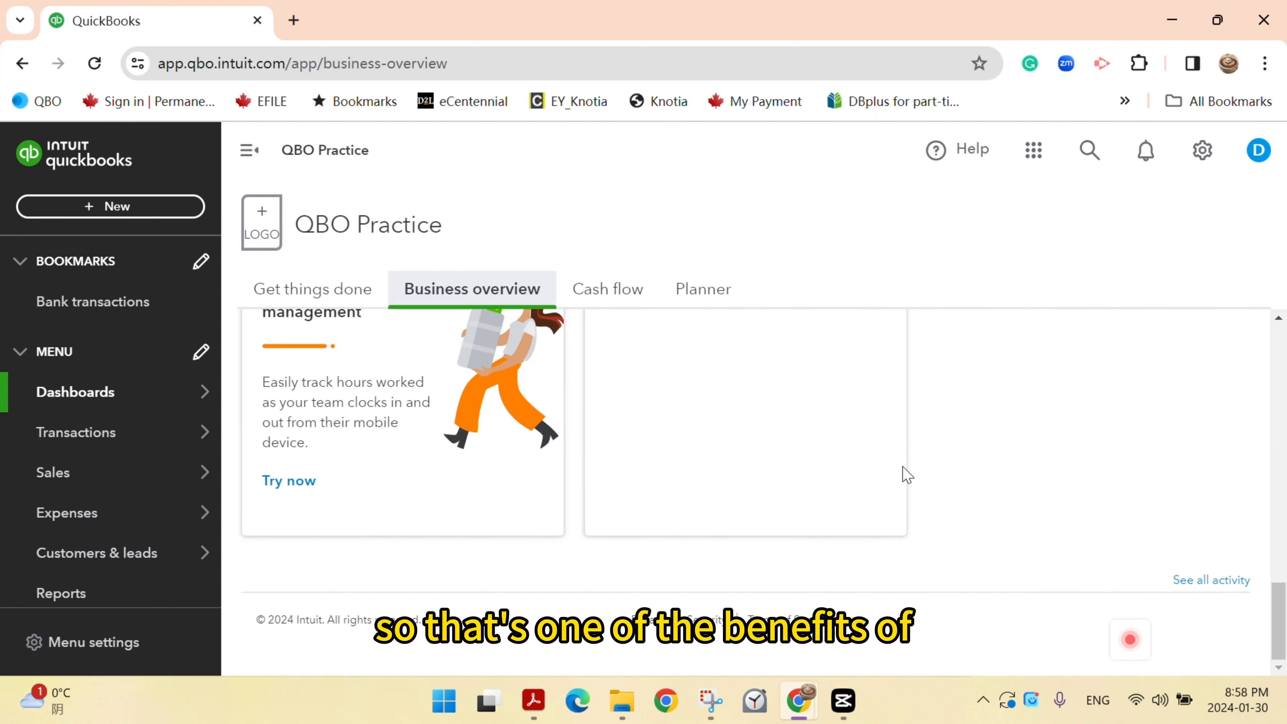
{"action": "scroll", "coordinate": [979, 503], "scroll_direction": "up", "scroll_amount": 4}
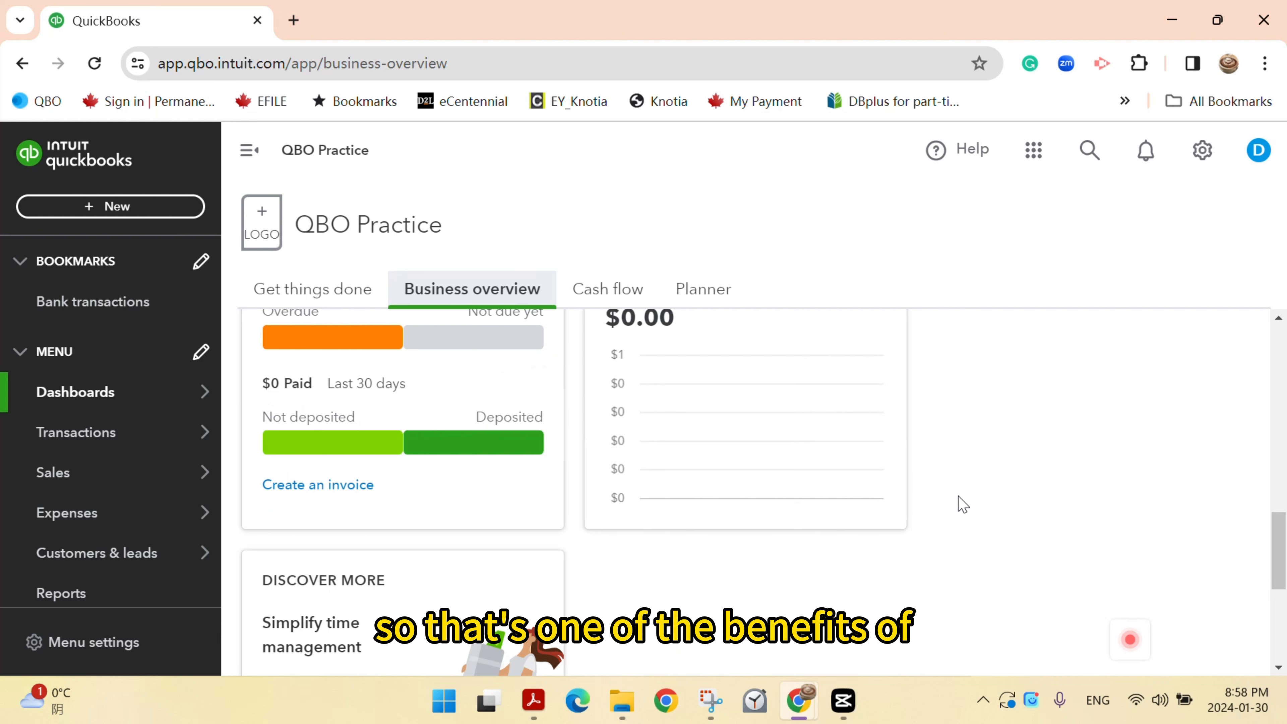
{"action": "scroll", "coordinate": [948, 505], "scroll_direction": "up", "scroll_amount": 5}
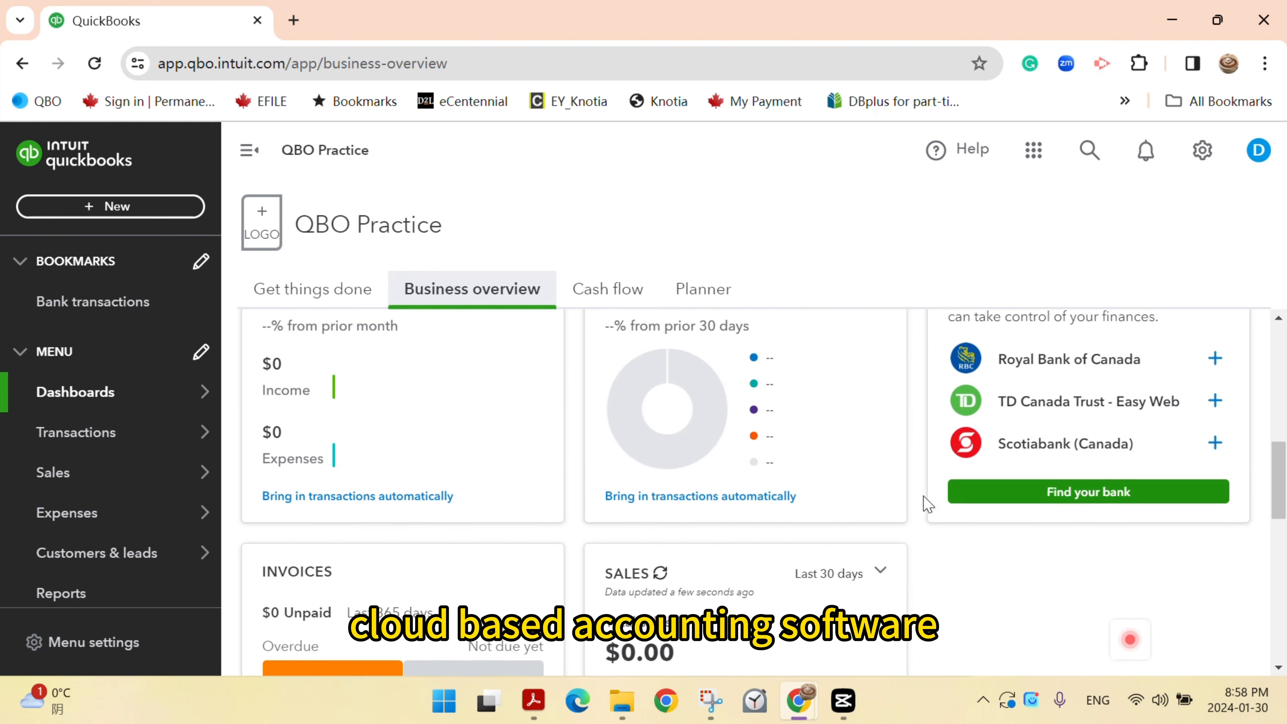
{"action": "scroll", "coordinate": [938, 503], "scroll_direction": "up", "scroll_amount": 5}
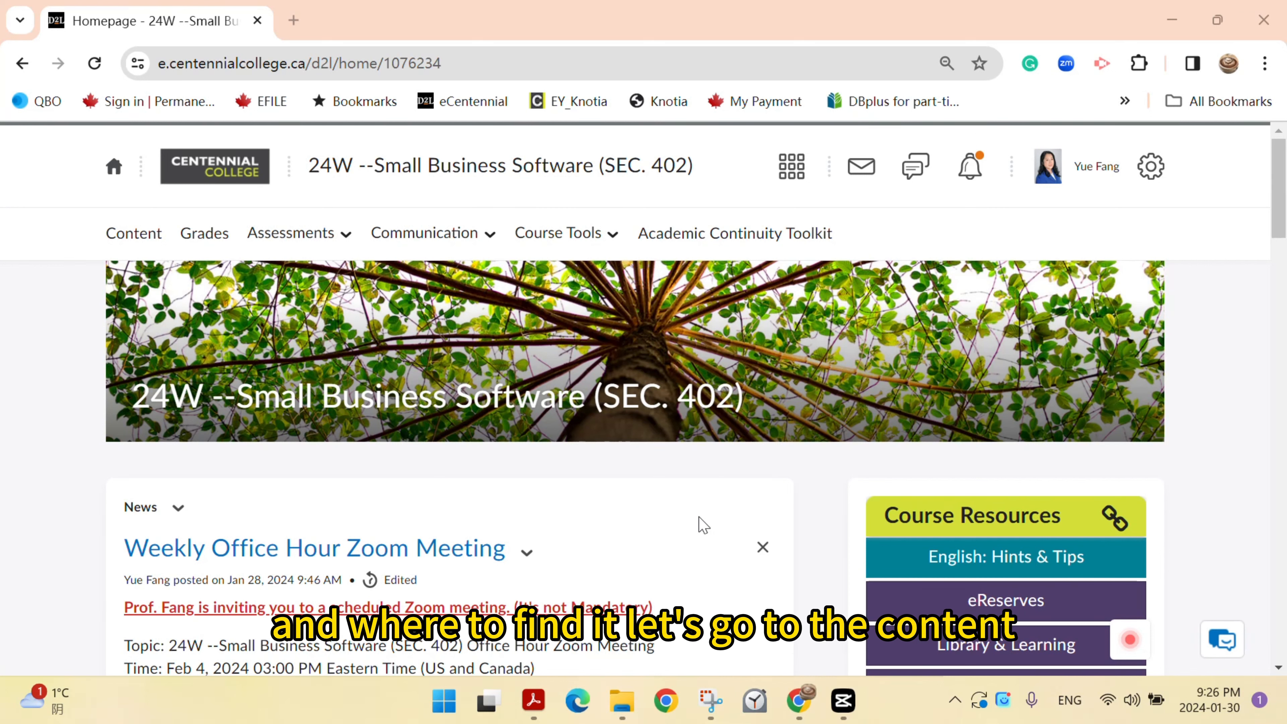
Open the Download QBO Data Files web page from the course content and read through its download instructions.
{"action": "left_click", "coordinate": [129, 235]}
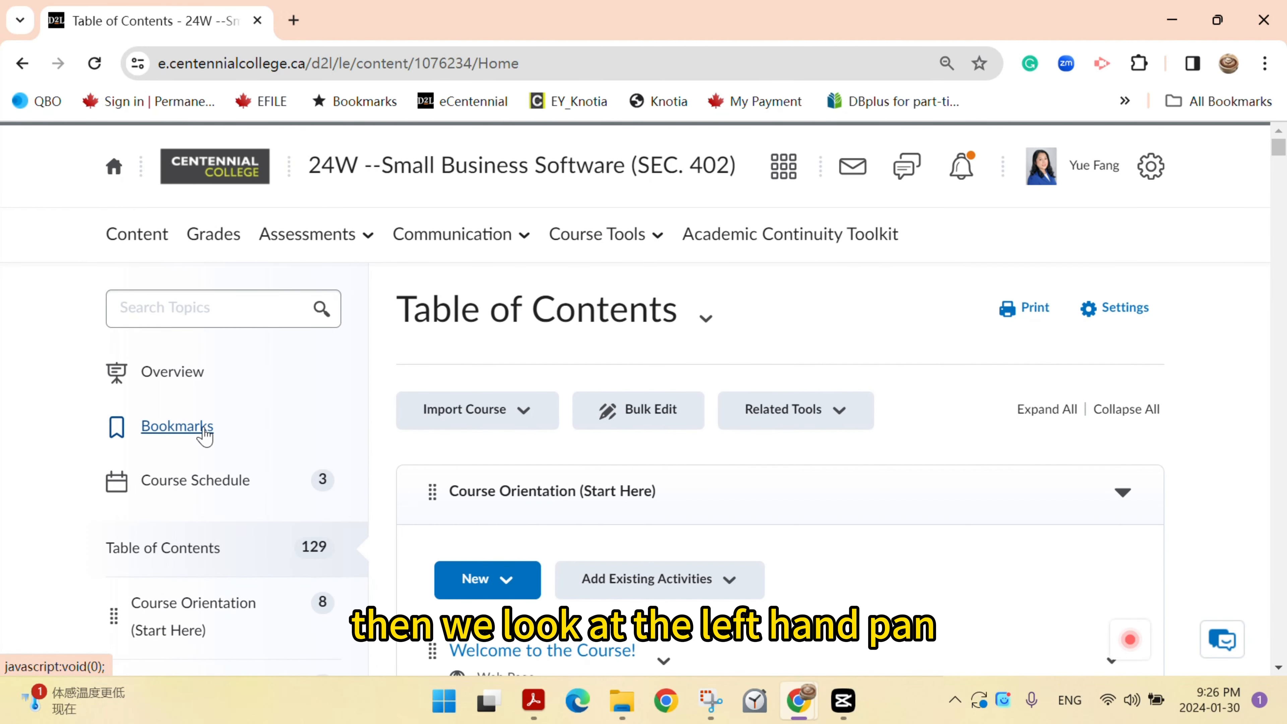
{"action": "scroll", "coordinate": [205, 433], "scroll_direction": "down", "scroll_amount": 5}
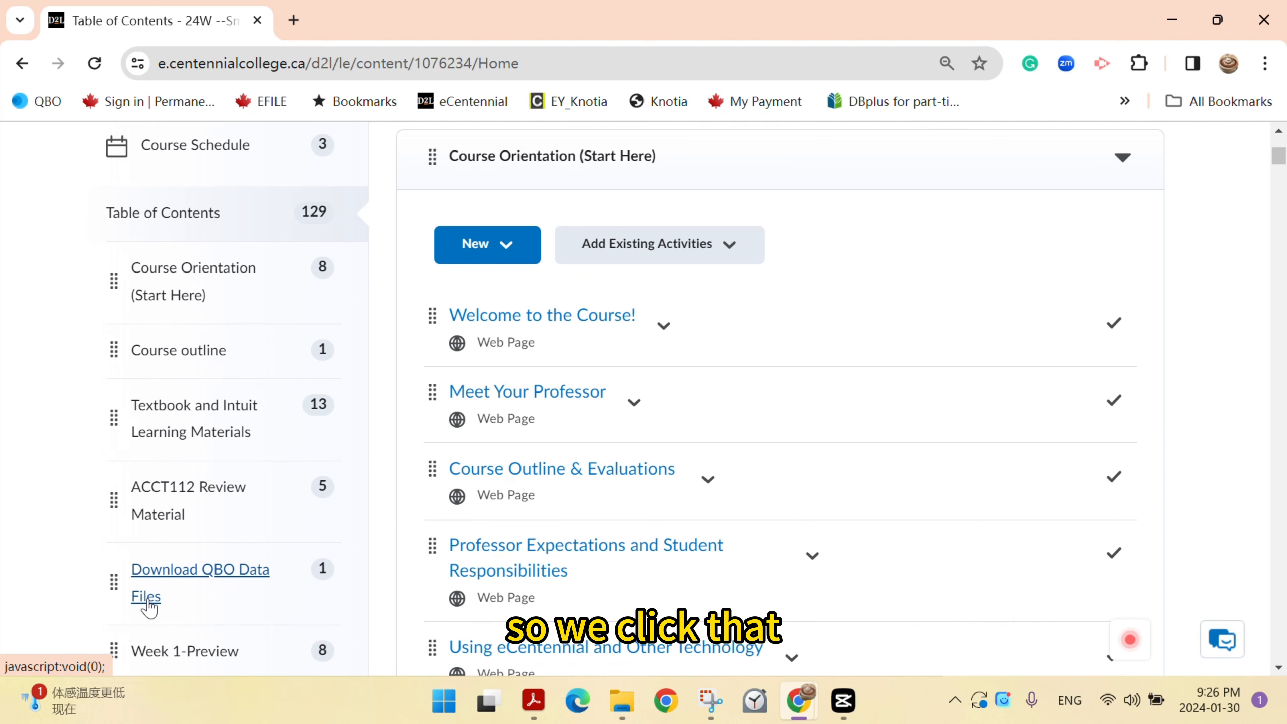
{"action": "left_click", "coordinate": [176, 578]}
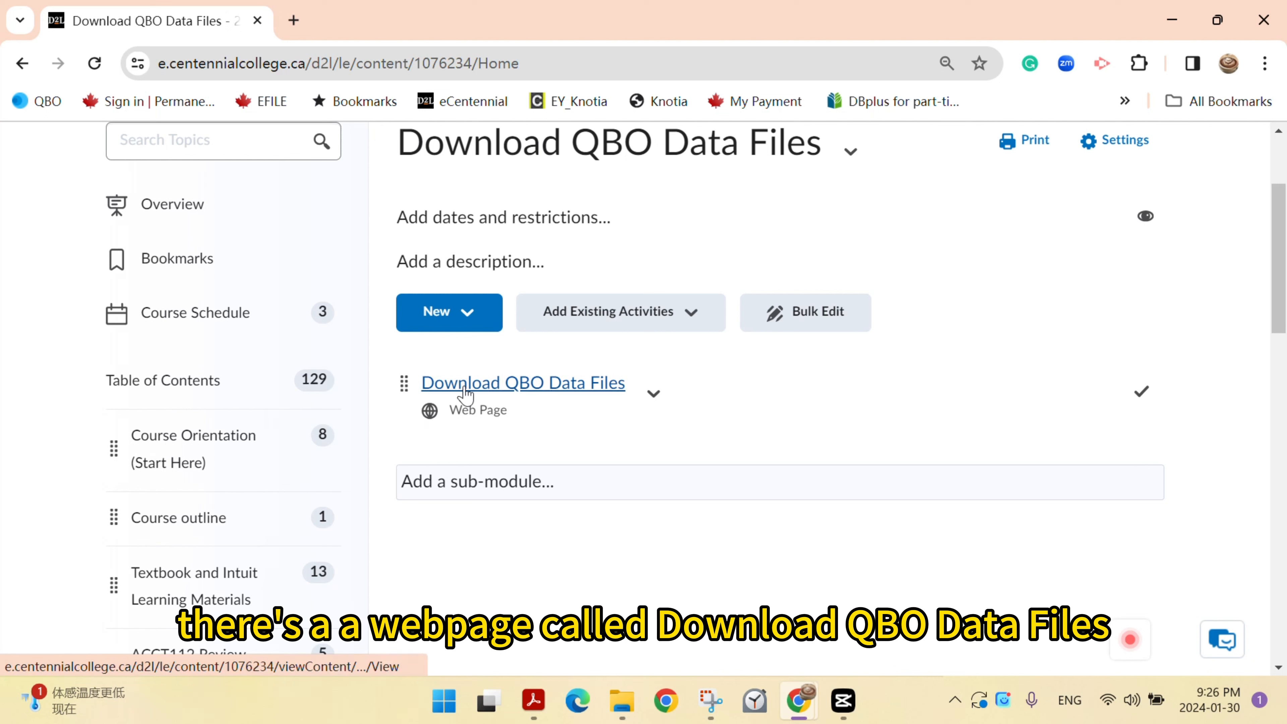
{"action": "left_click", "coordinate": [571, 386]}
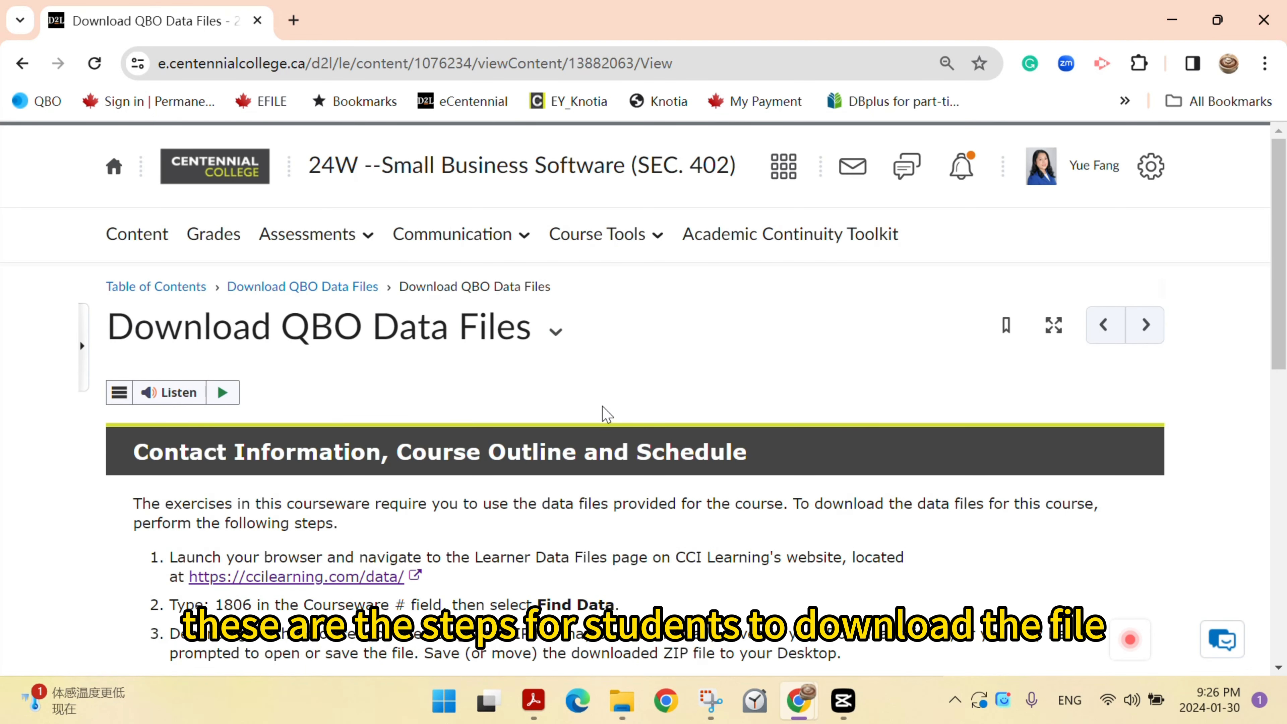
{"action": "scroll", "coordinate": [603, 415], "scroll_direction": "down", "scroll_amount": 6}
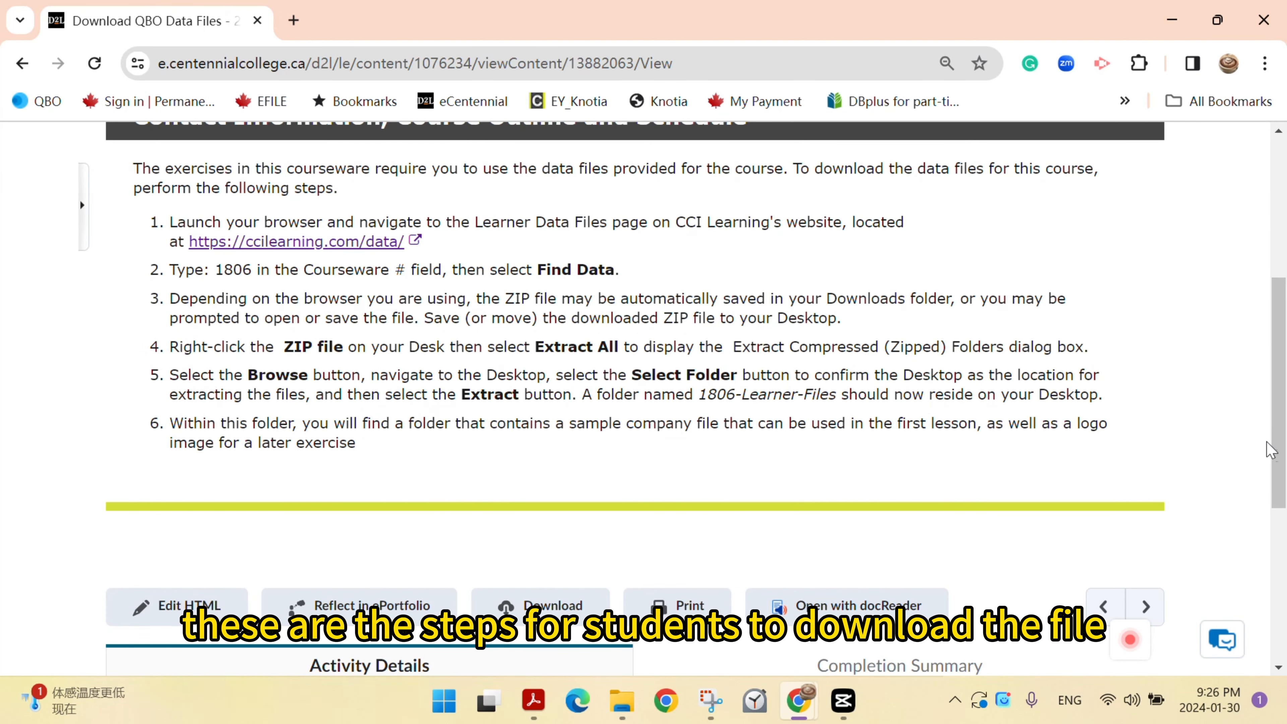
{"action": "scroll", "coordinate": [1281, 445], "scroll_direction": "up", "scroll_amount": 1}
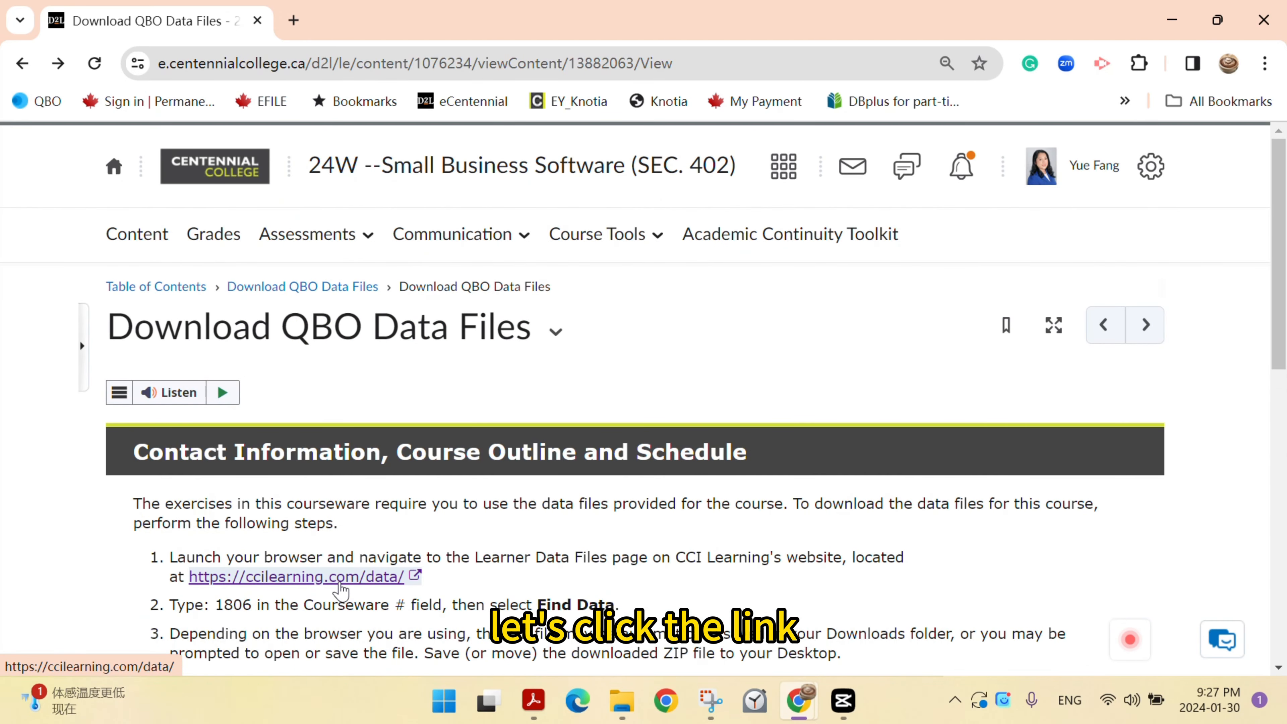
Open the linked CCI Learning Student Data Files page and activate the Courseware# field.
{"action": "left_click", "coordinate": [340, 583]}
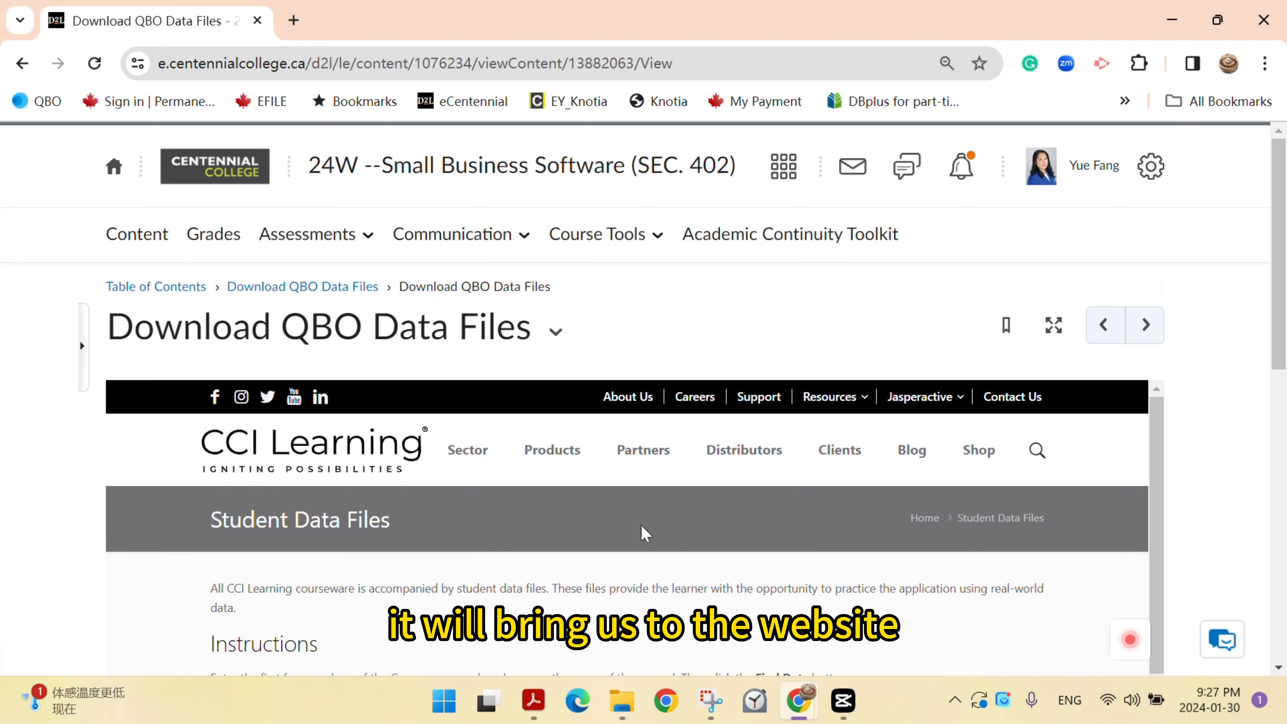
{"action": "left_click_drag", "start_coordinate": [1283, 299], "coordinate": [1283, 401]}
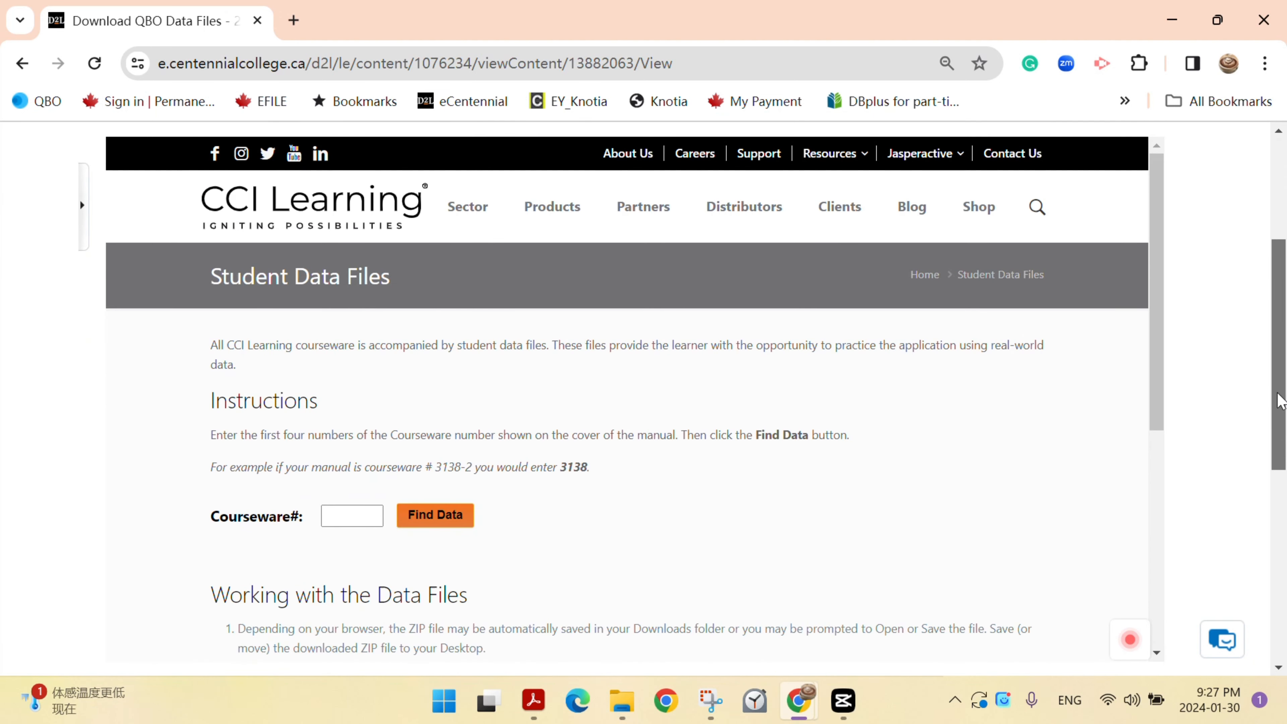
{"action": "left_click", "coordinate": [347, 521]}
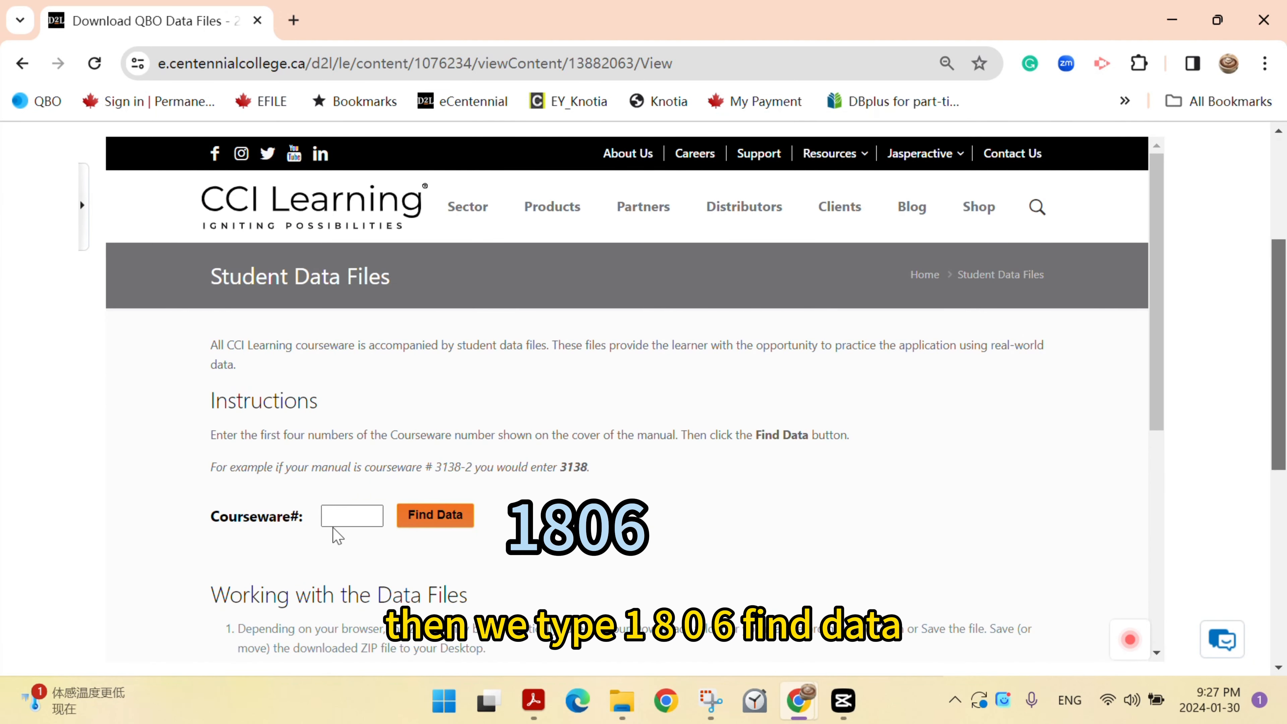